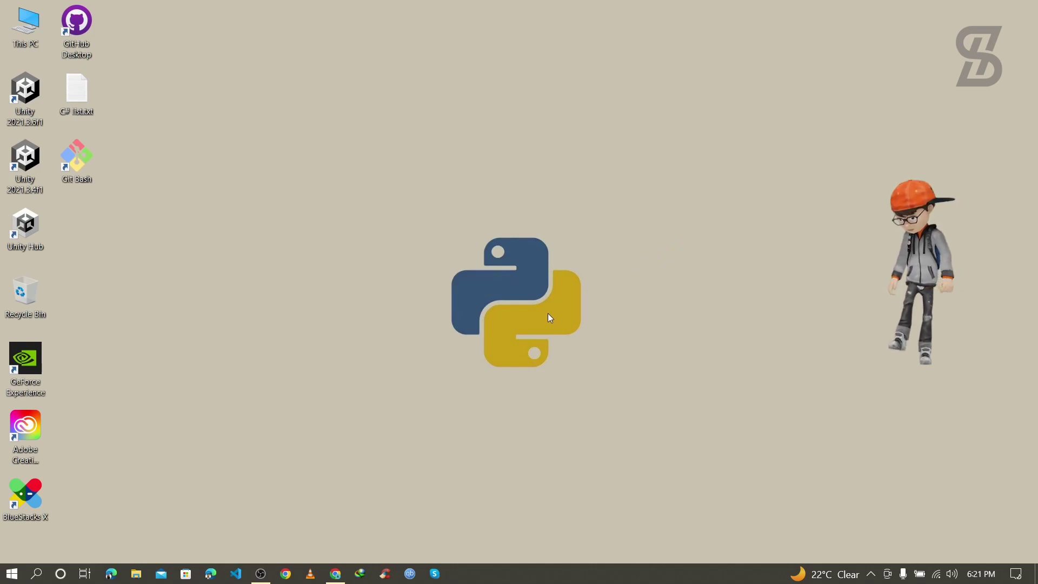
# From the Google results, go to python.org Downloads and download the Python 3.11.1 Windows installer
pyautogui.click(338, 574)
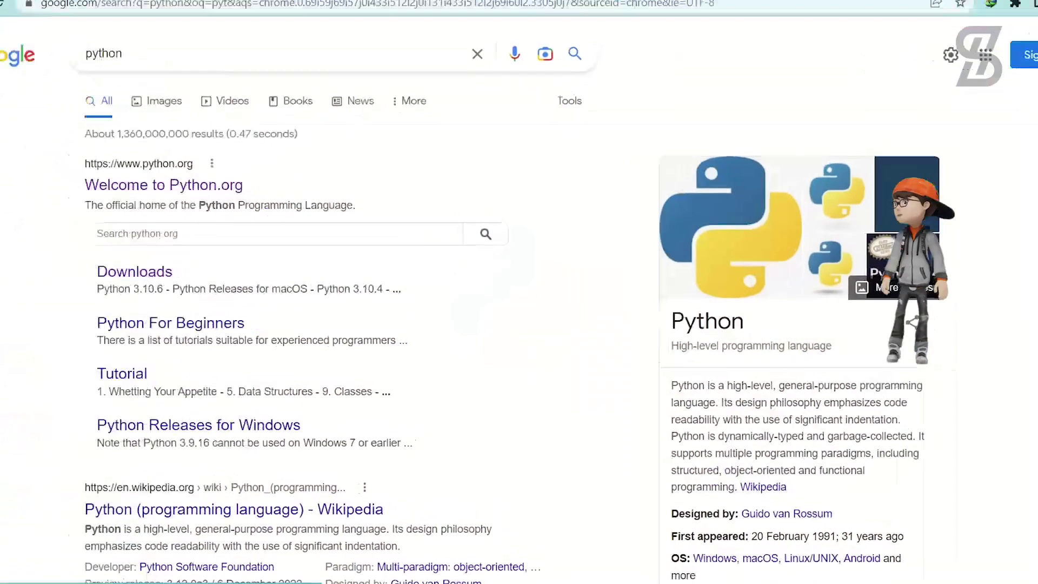
pyautogui.doubleClick(21, 36)
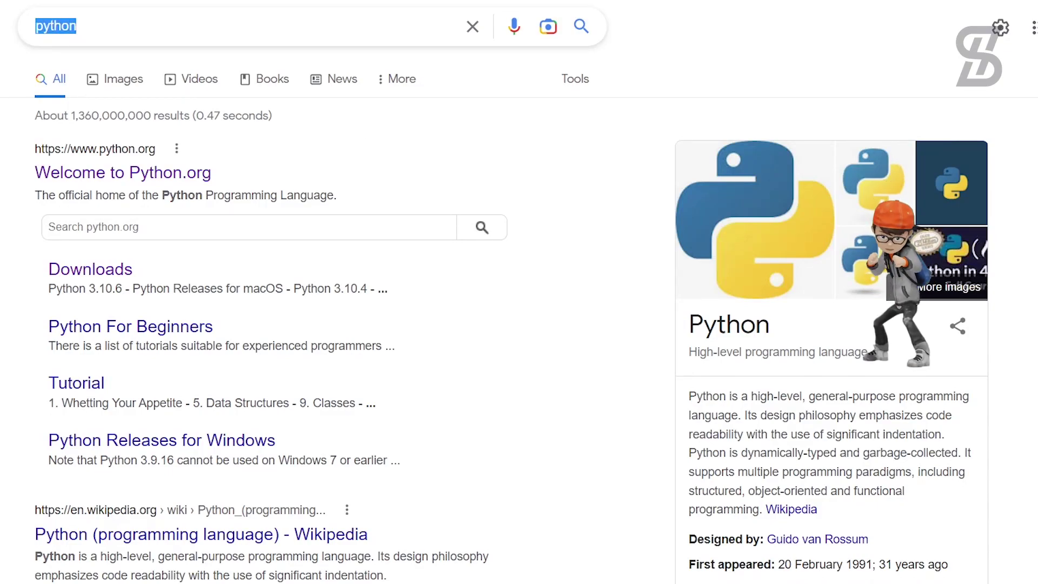
pyautogui.moveTo(26, 152); pyautogui.dragTo(165, 154)
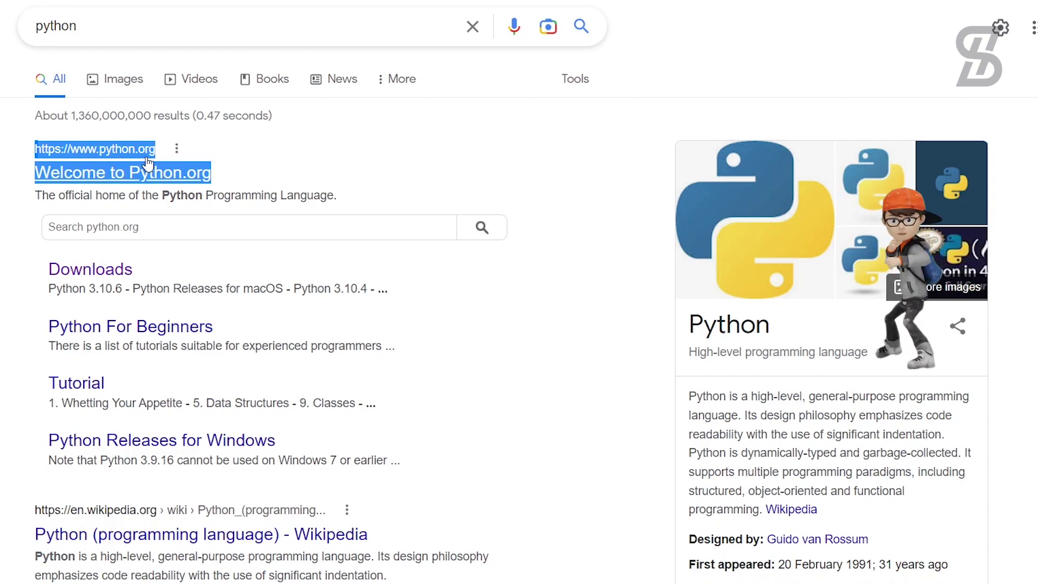
pyautogui.click(95, 175)
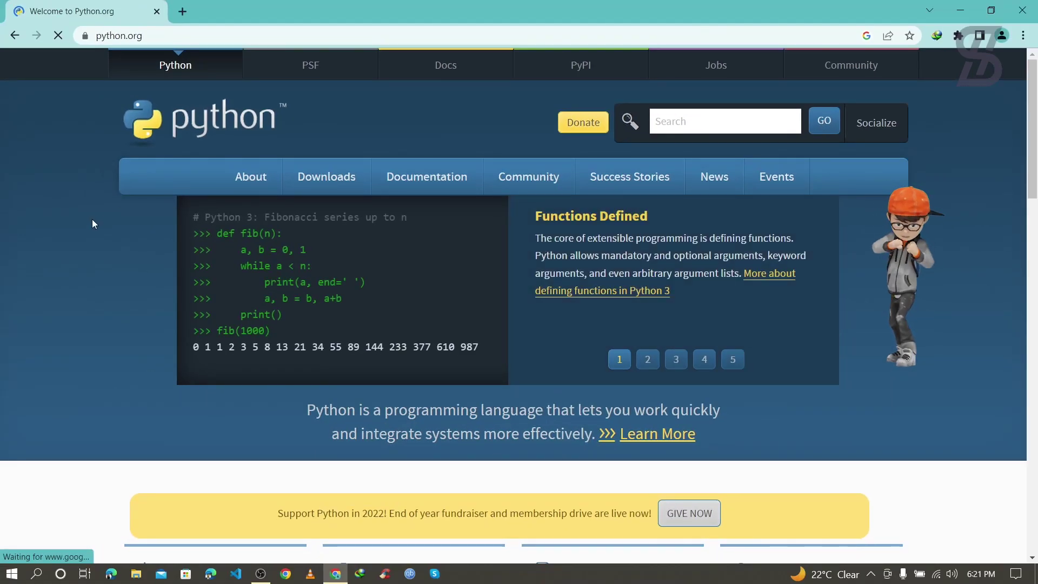
pyautogui.moveTo(288, 193)
pyautogui.click(327, 178)
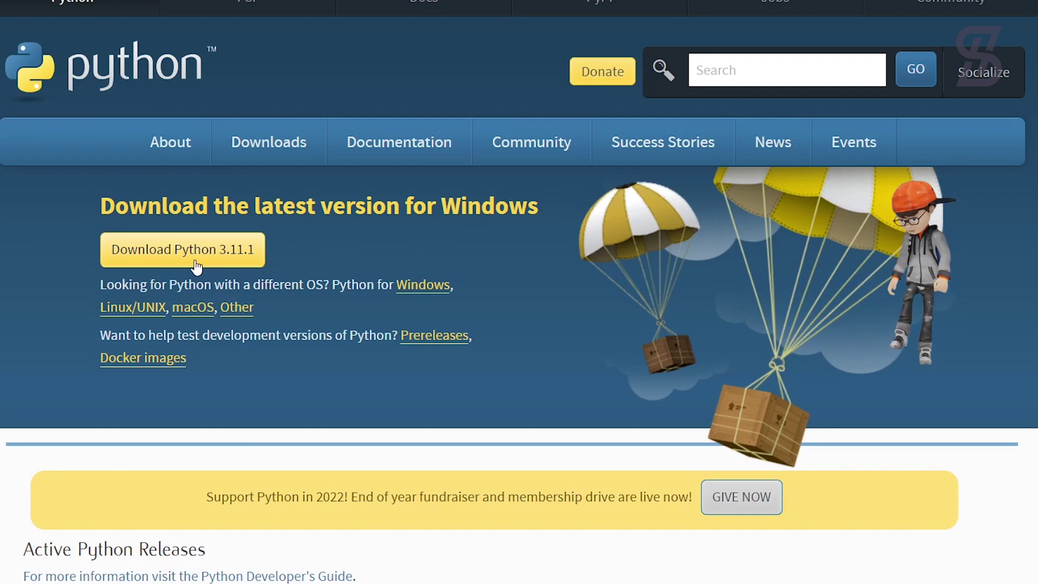
pyautogui.click(169, 258)
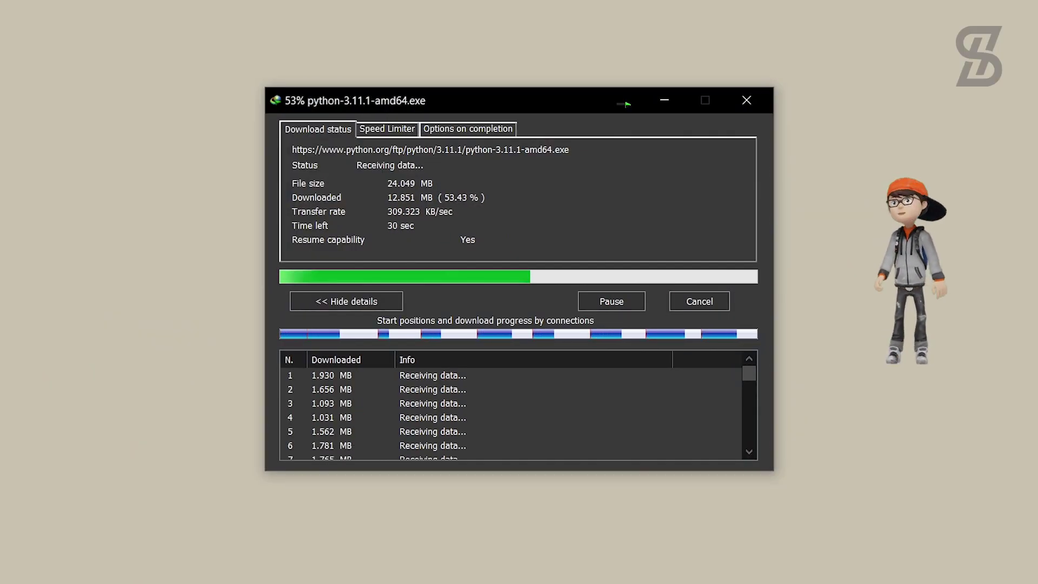
# Open the Downloads\Programs folder containing the finished python-3.11.1-amd64.exe download
pyautogui.click(554, 346)
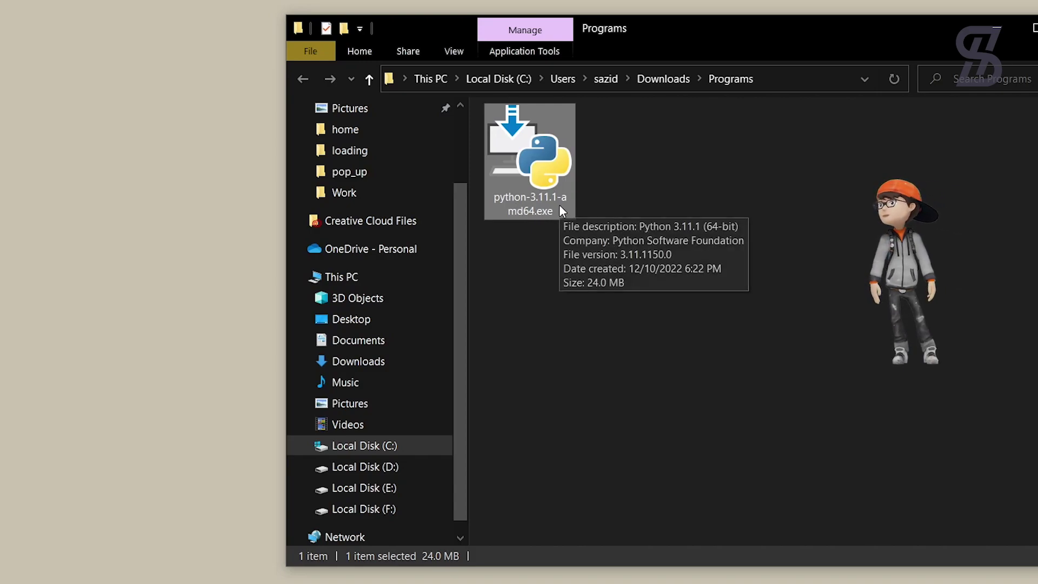
# Run python-3.11.1-amd64.exe, enable 'Add python.exe to PATH', and choose Customize installation
pyautogui.doubleClick(536, 171)
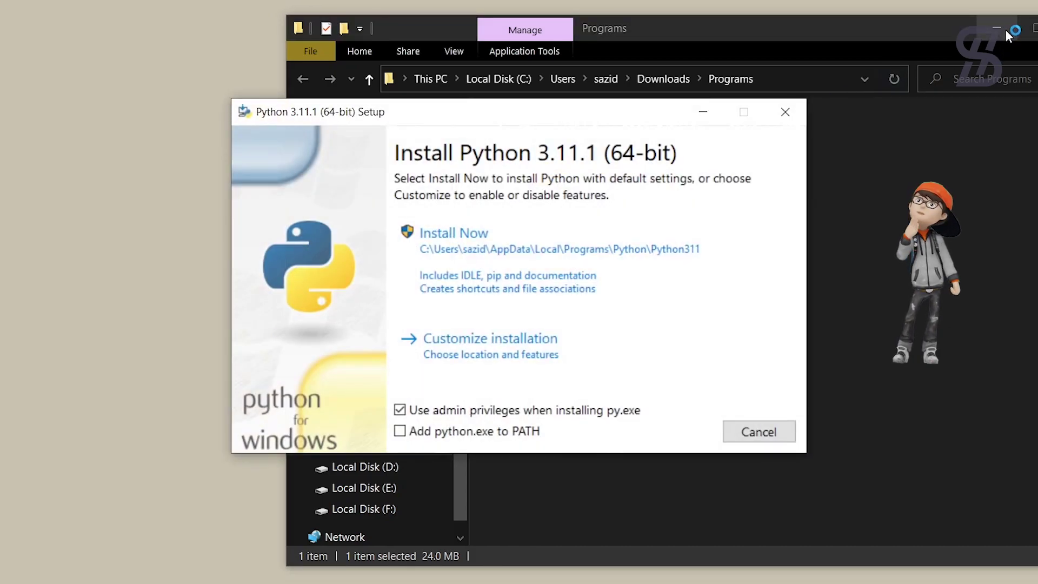
pyautogui.click(998, 31)
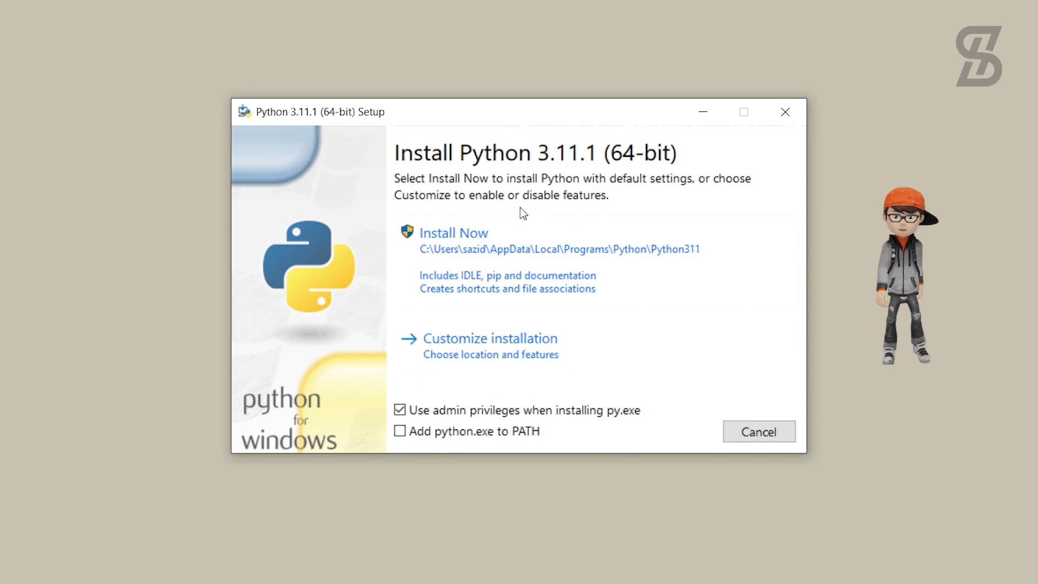
pyautogui.click(400, 432)
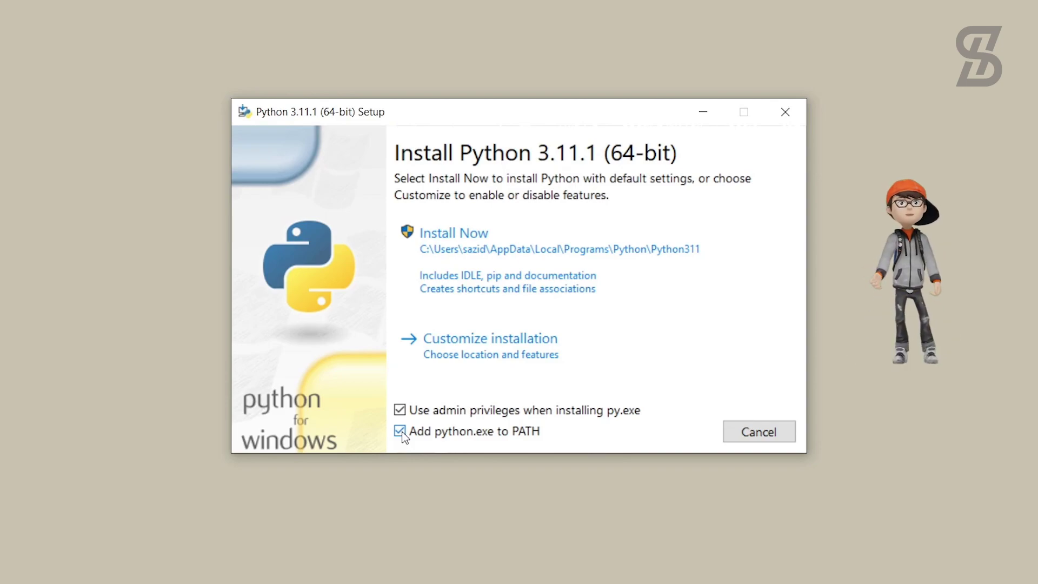
pyautogui.click(495, 353)
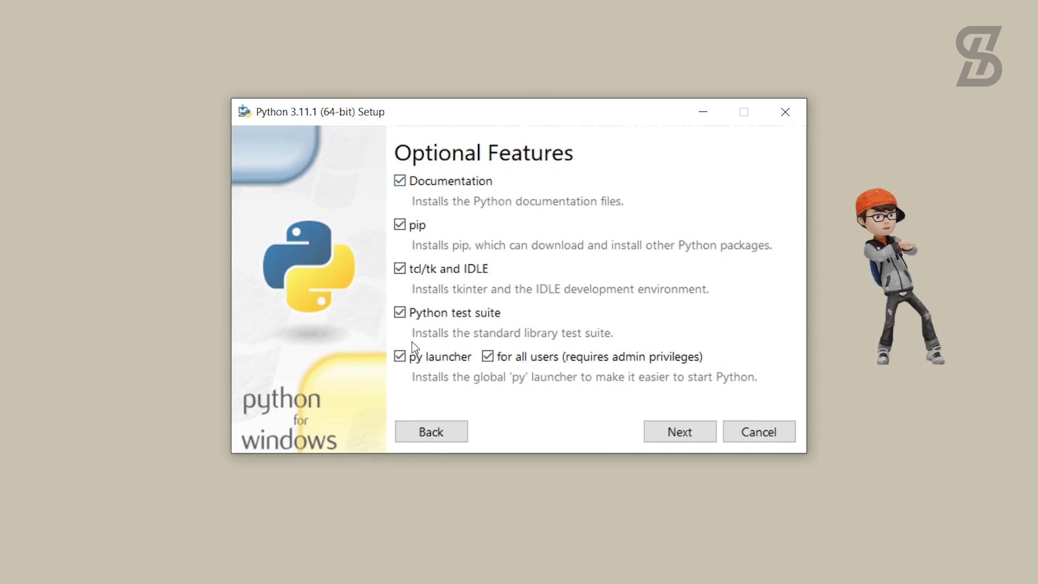
# Install Python 3.11 for all users into C:\Program Files\Python311, then close the finished installer
pyautogui.click(681, 431)
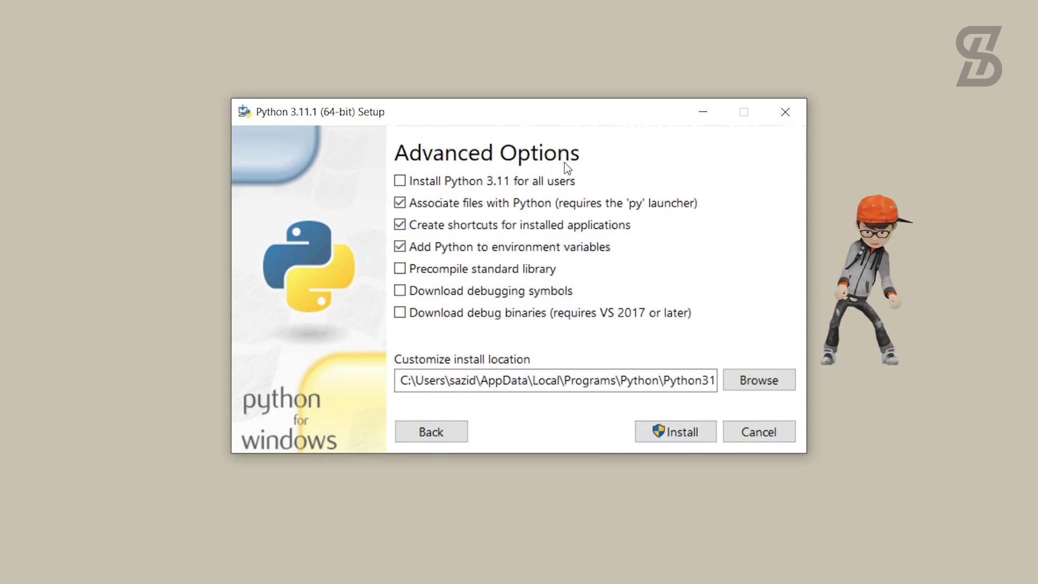
pyautogui.click(398, 183)
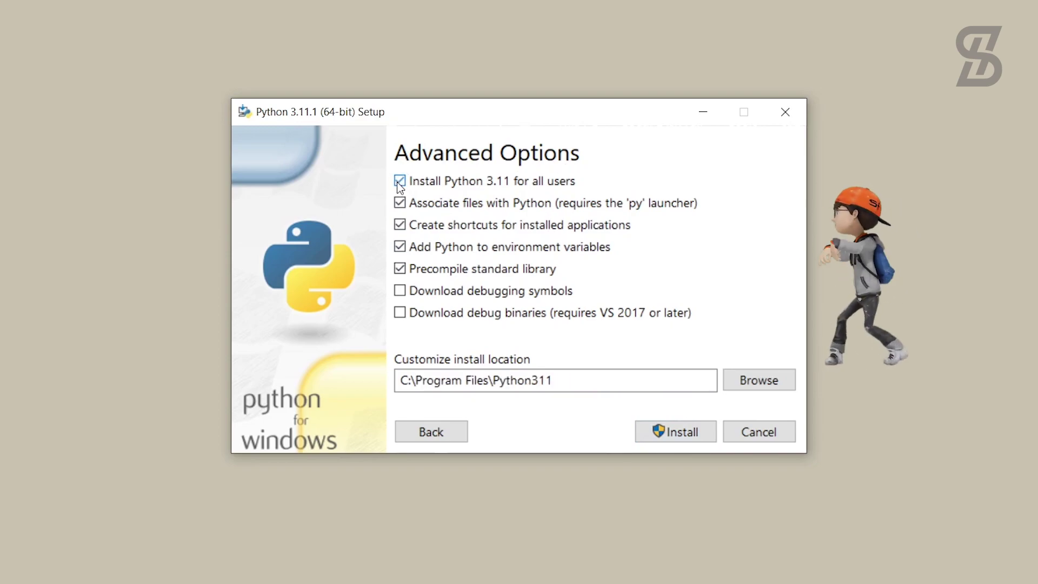
pyautogui.click(684, 433)
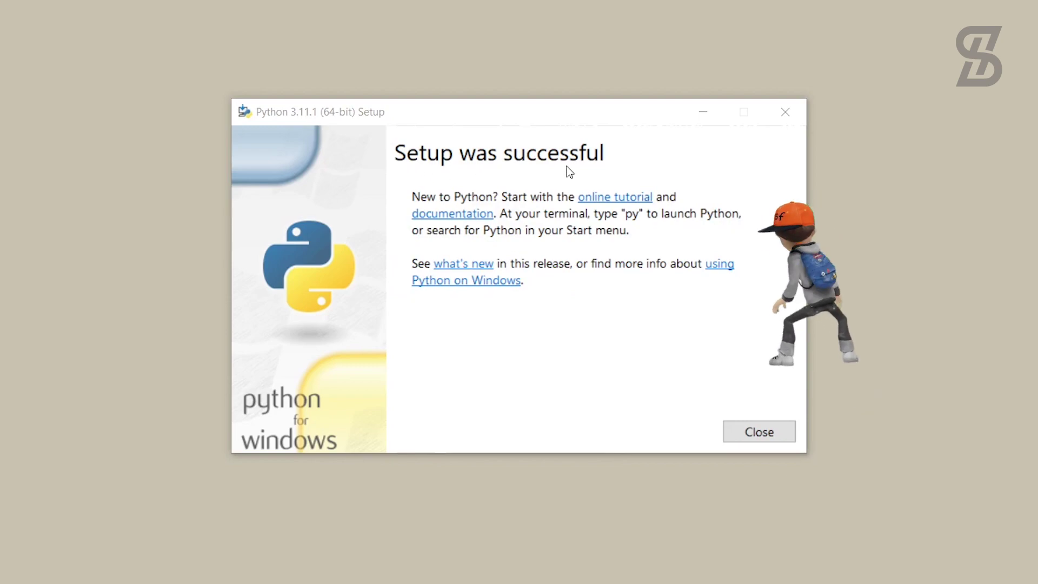
pyautogui.click(742, 435)
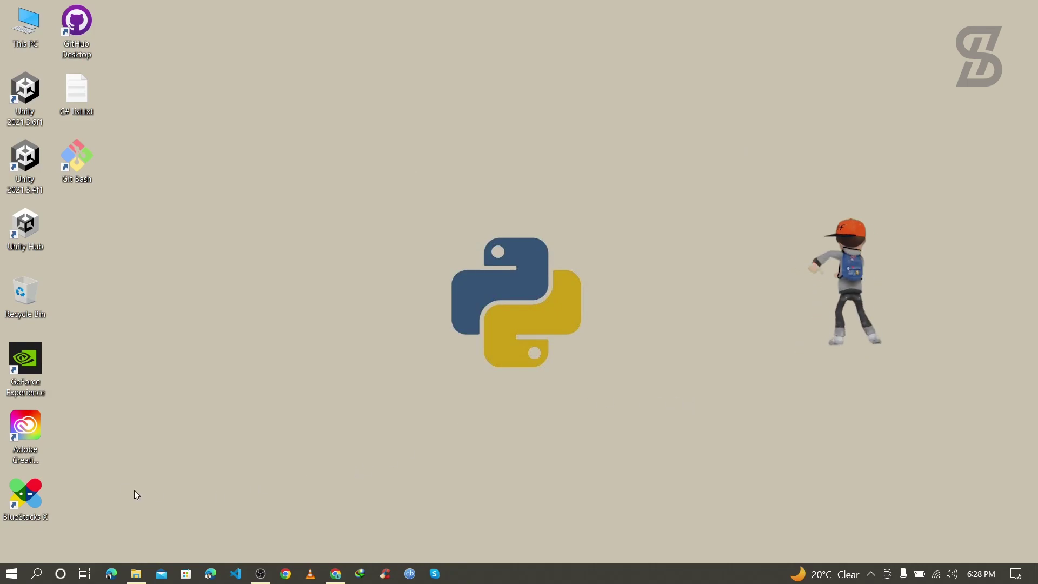
# Open Command Prompt and run py --version, which reports Python 3.11.1
pyautogui.click(36, 573)
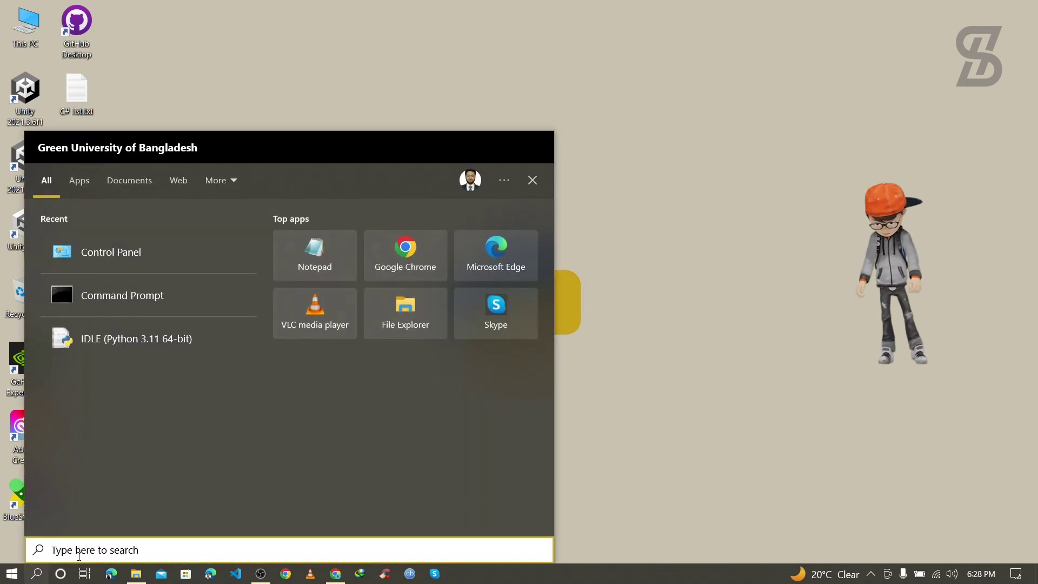
pyautogui.write('cmd')
pyautogui.click(92, 243)
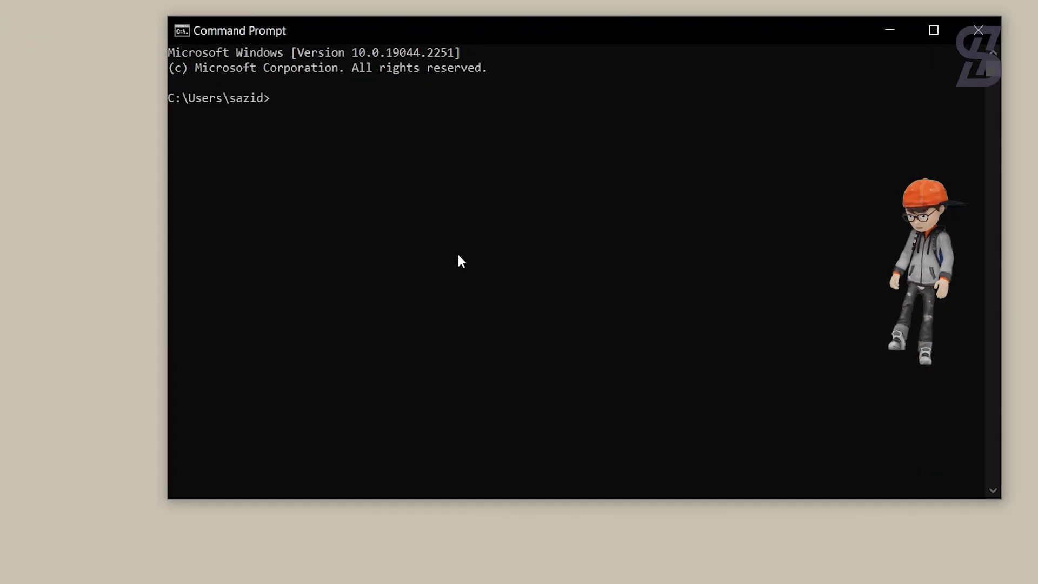
pyautogui.write('py --version')
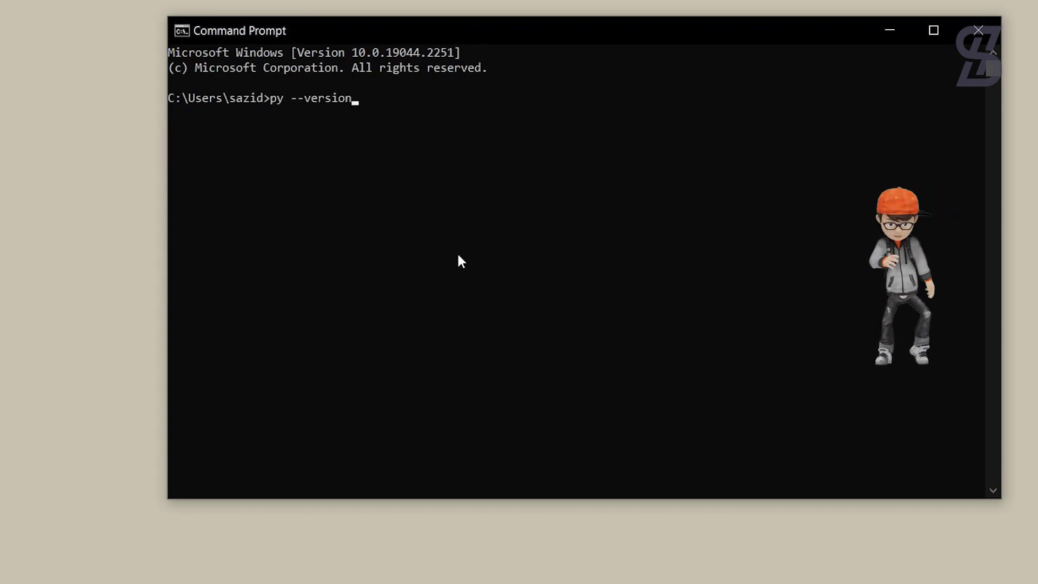
pyautogui.press('Return')
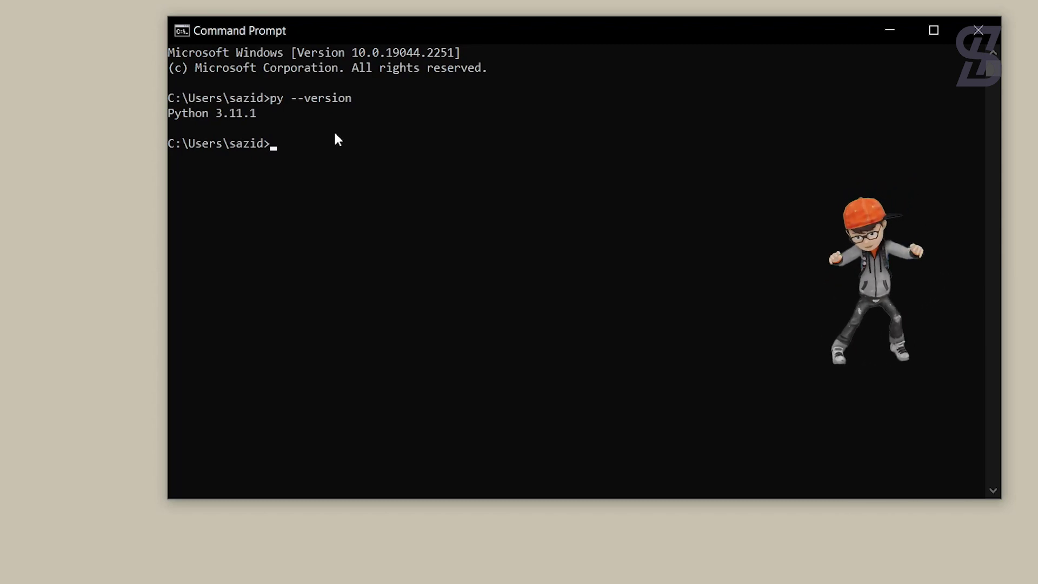
# Run pip --version, highlight the pip 22.3.1 output line, and close the console
pyautogui.write('pip')
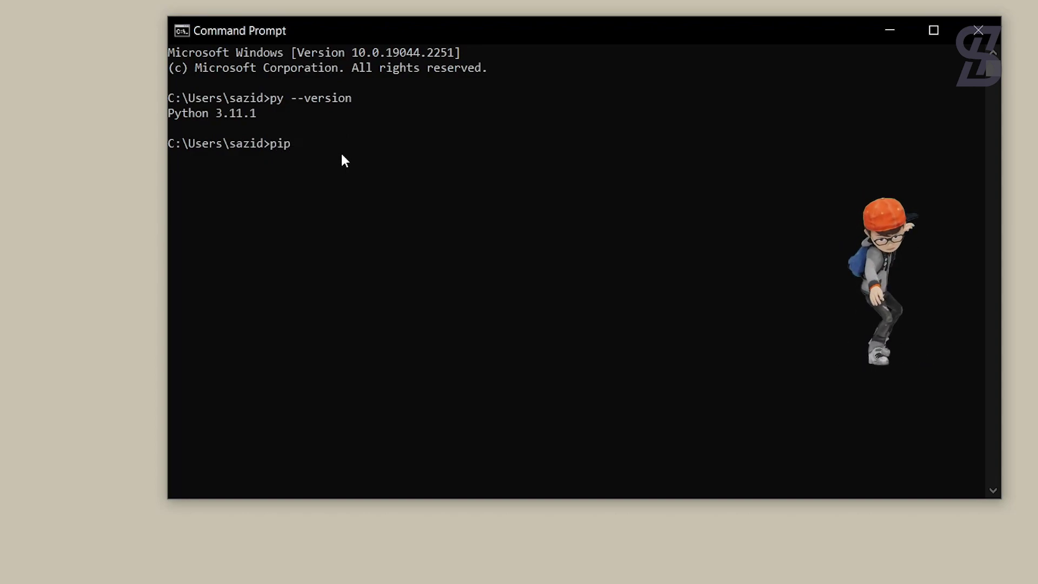
pyautogui.write(' --version')
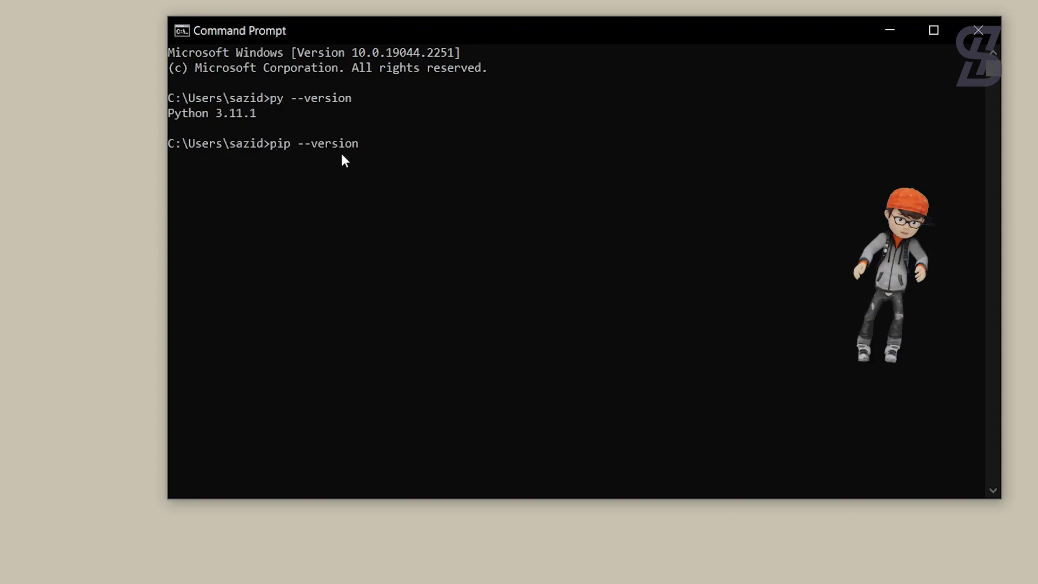
pyautogui.press('Return')
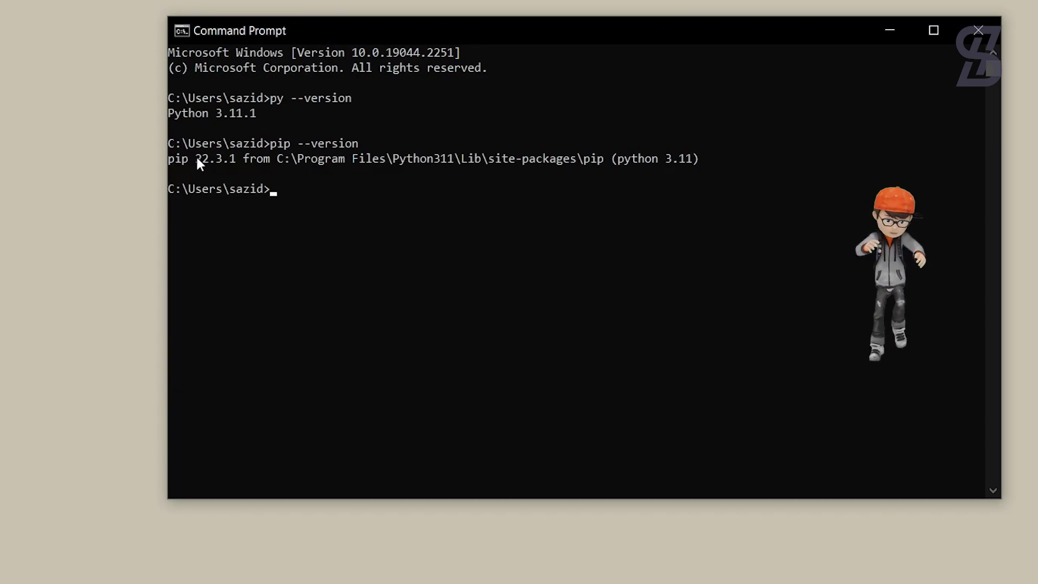
pyautogui.click(170, 172)
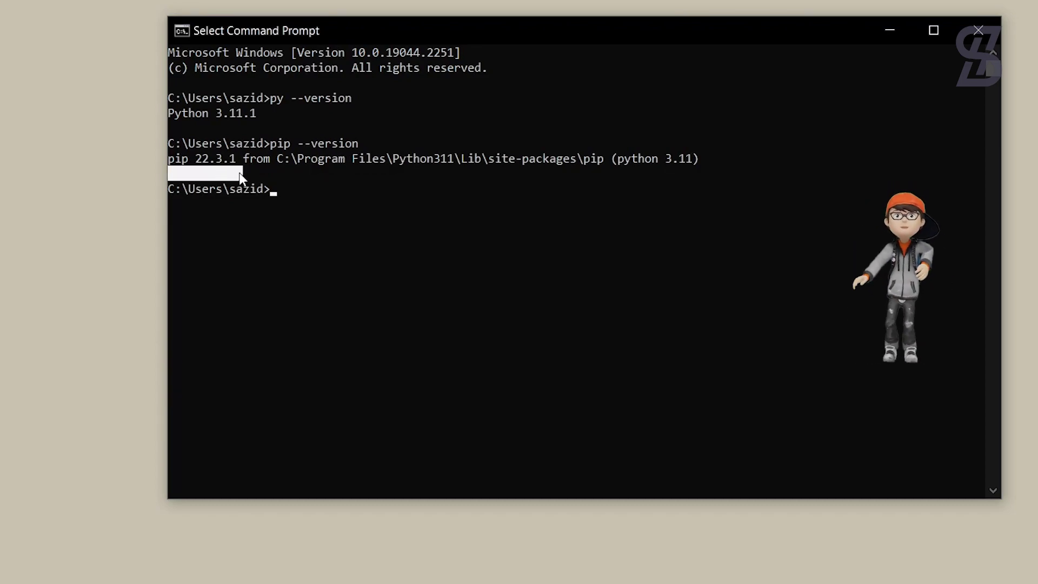
pyautogui.click(169, 158)
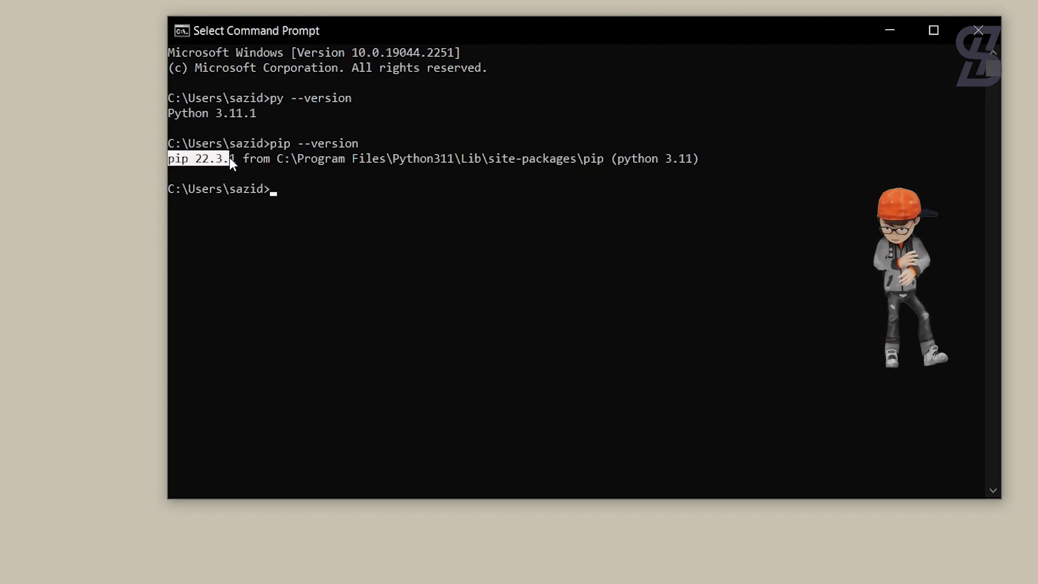
pyautogui.moveTo(229, 157); pyautogui.dragTo(238, 157)
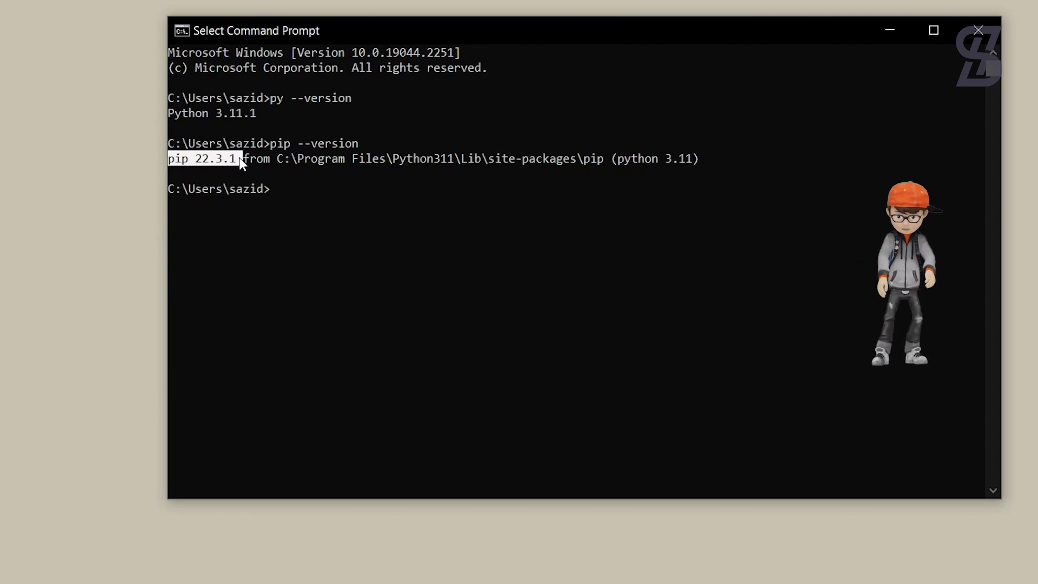
pyautogui.moveTo(239, 157); pyautogui.dragTo(870, 154)
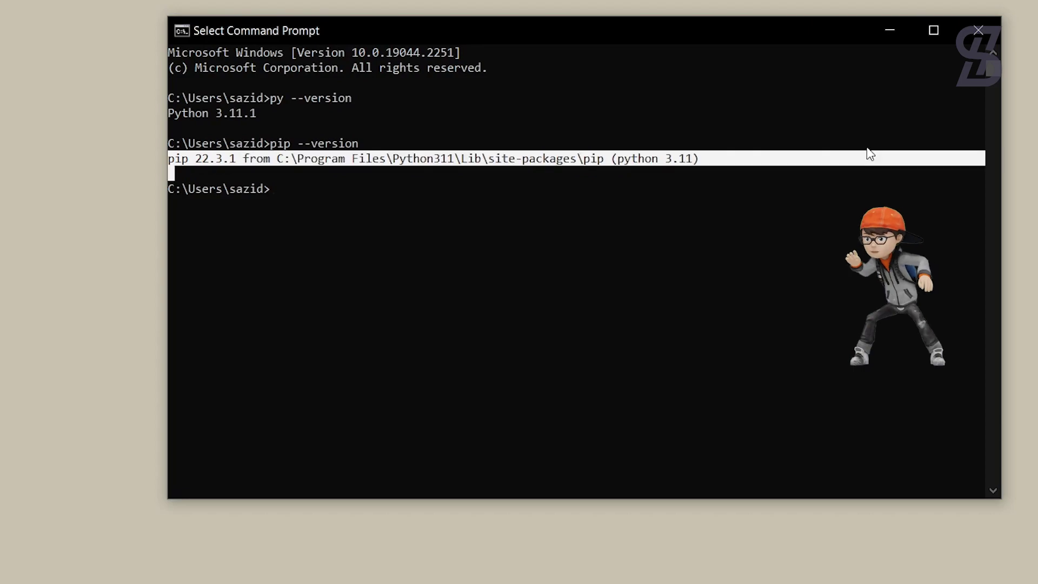
pyautogui.click(975, 31)
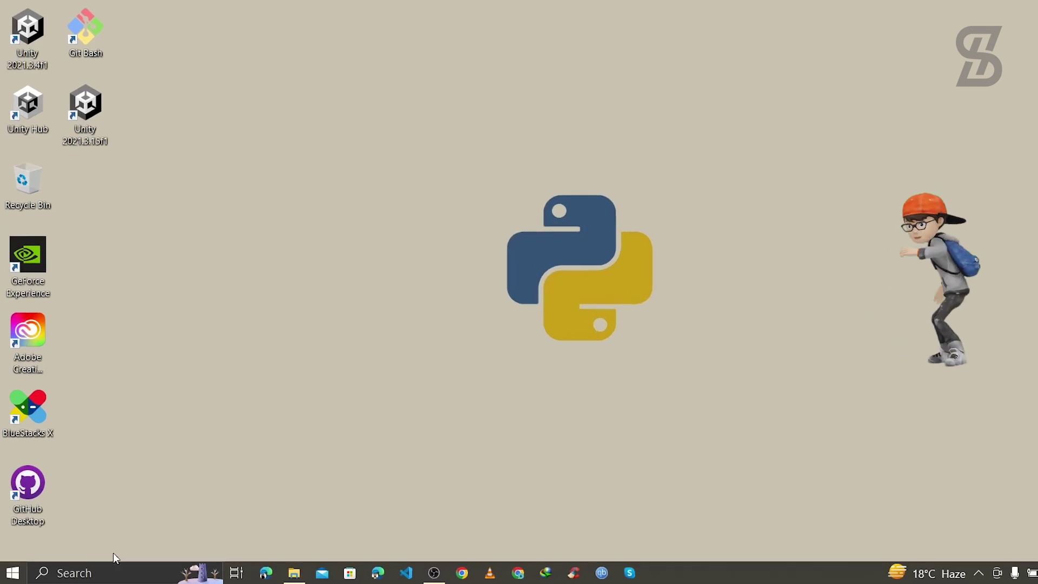
# Launch IDLE (Python 3.11 64-bit) and check its banner shows Python 3.11.1
pyautogui.click(93, 574)
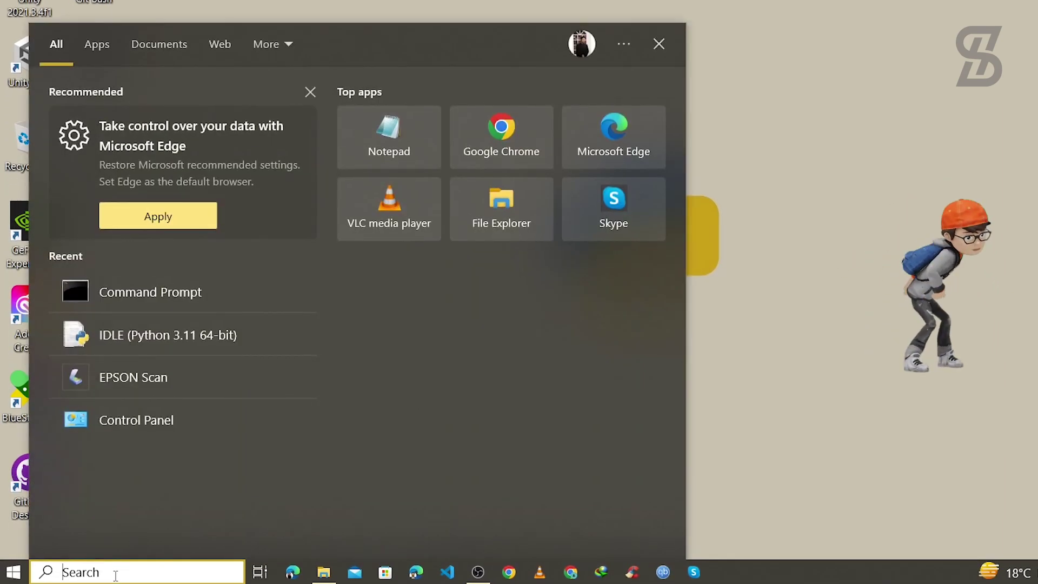
pyautogui.write('idle')
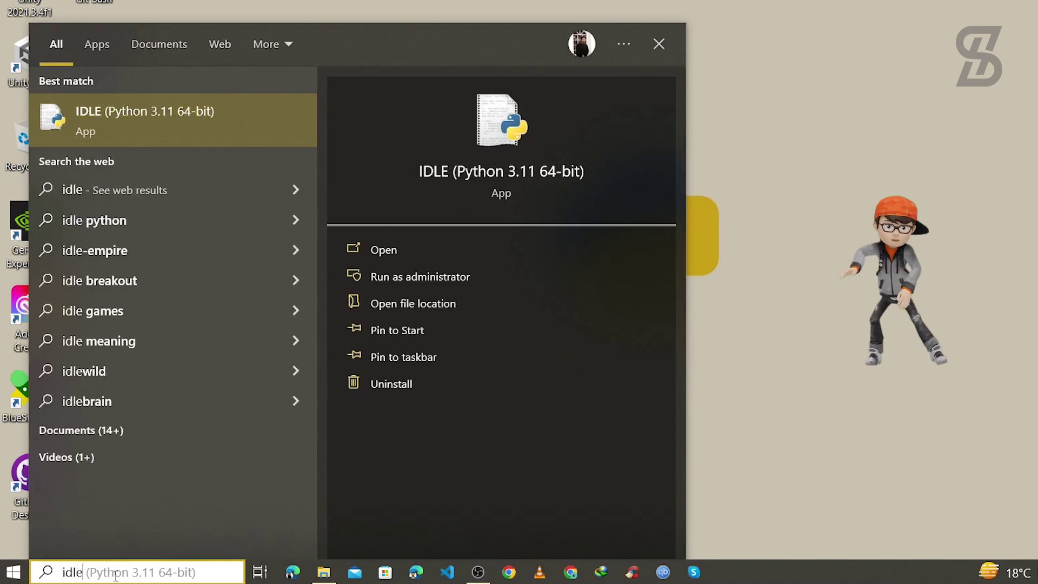
pyautogui.press('Return')
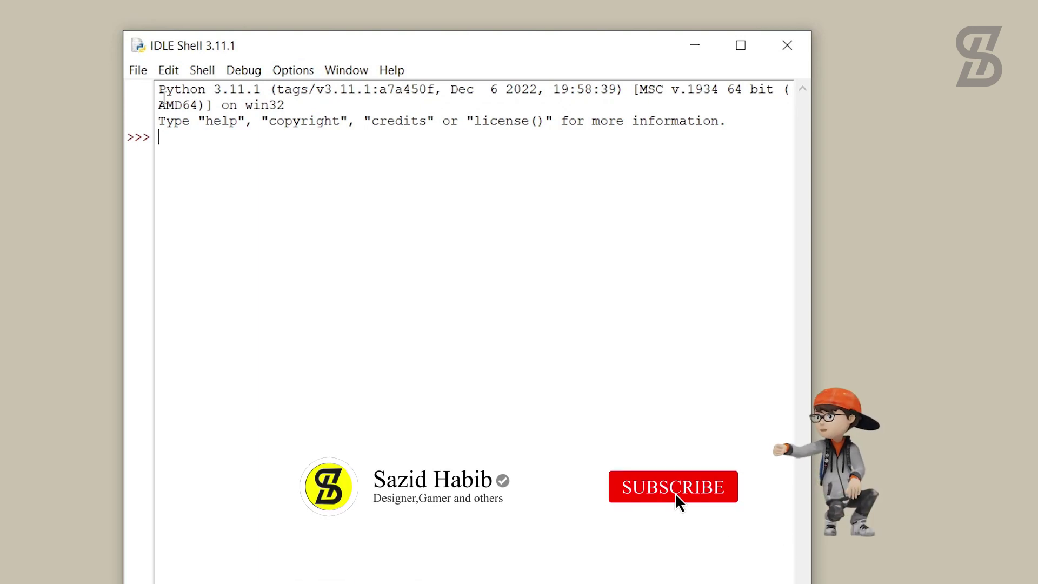
pyautogui.moveTo(160, 90); pyautogui.dragTo(269, 89)
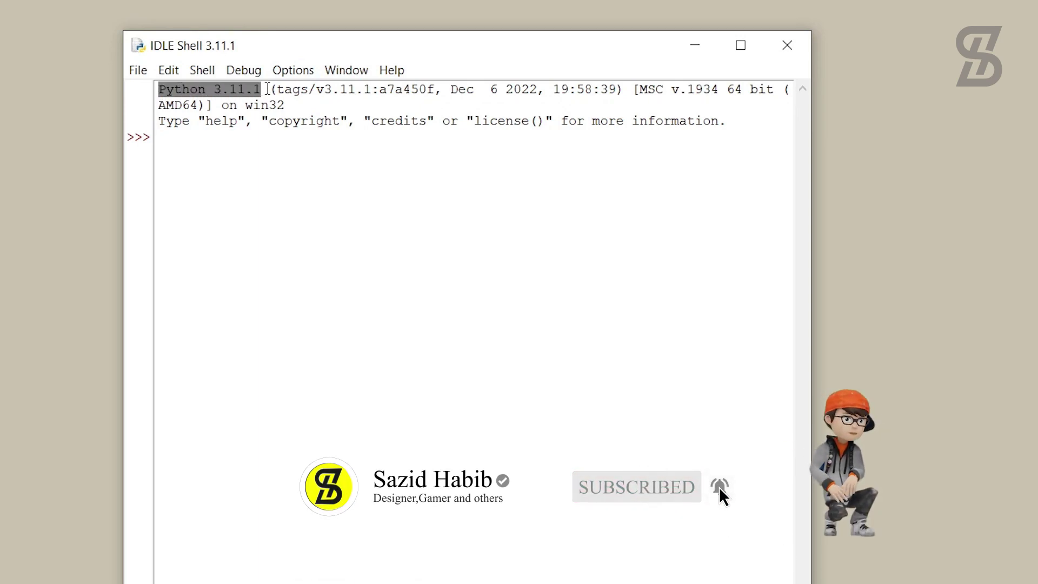
pyautogui.click(171, 141)
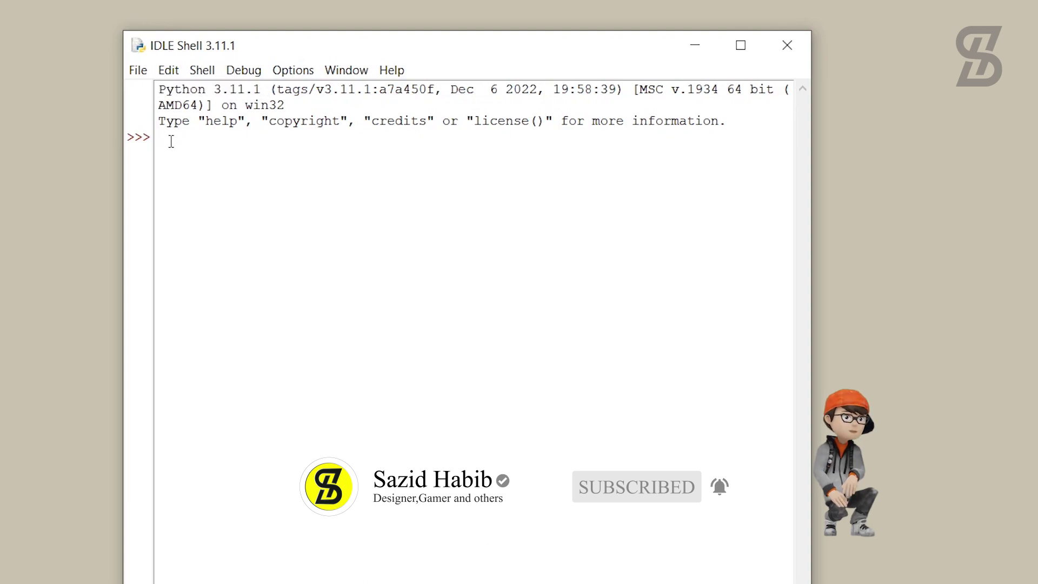
# Run 'import cv2 as c' in IDLE and note the No module named 'cv2' error
pyautogui.press('Return')
pyautogui.write('import cv2 as')
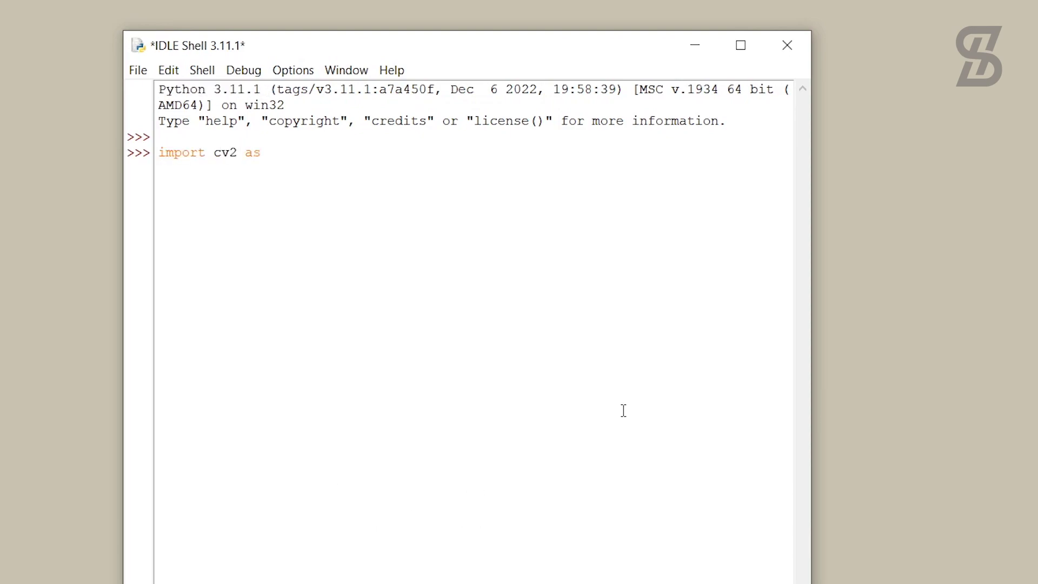
pyautogui.write(' c')
pyautogui.press('Return')
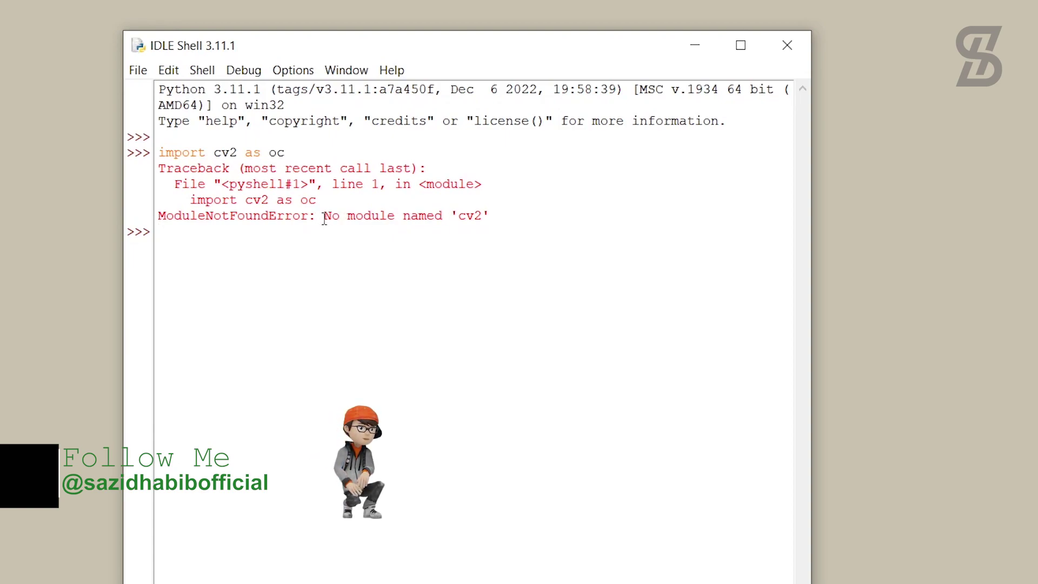
pyautogui.moveTo(324, 218); pyautogui.dragTo(490, 220)
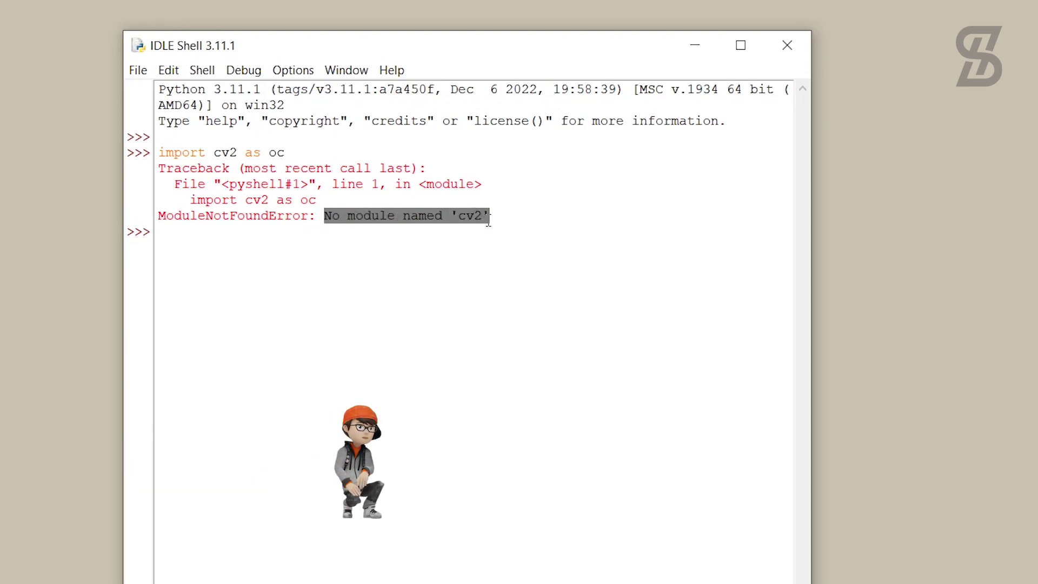
pyautogui.click(174, 232)
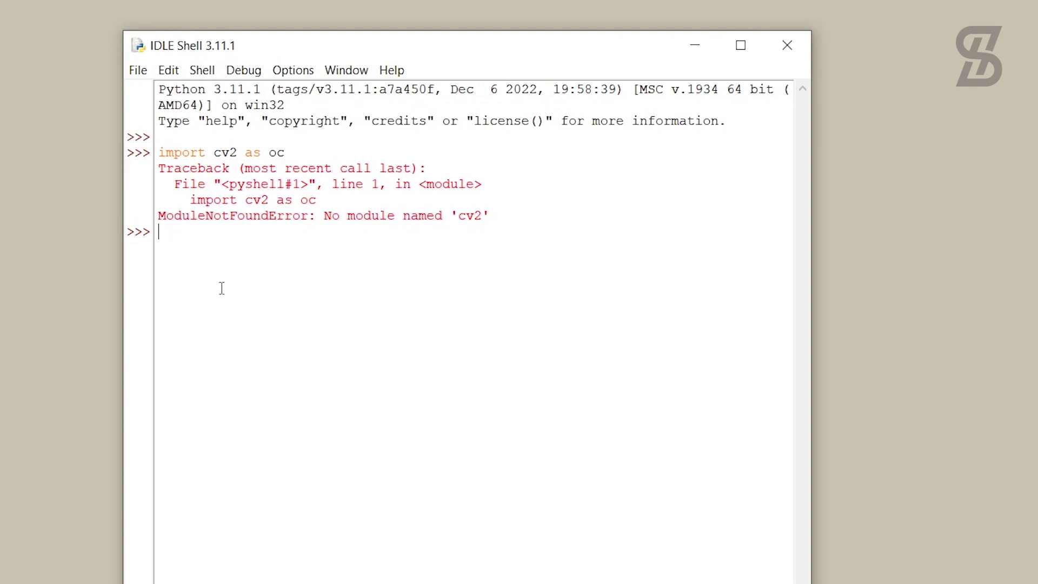
# Minimize IDLE Shell and open Command Prompt through a 'cmd' search
pyautogui.click(777, 45)
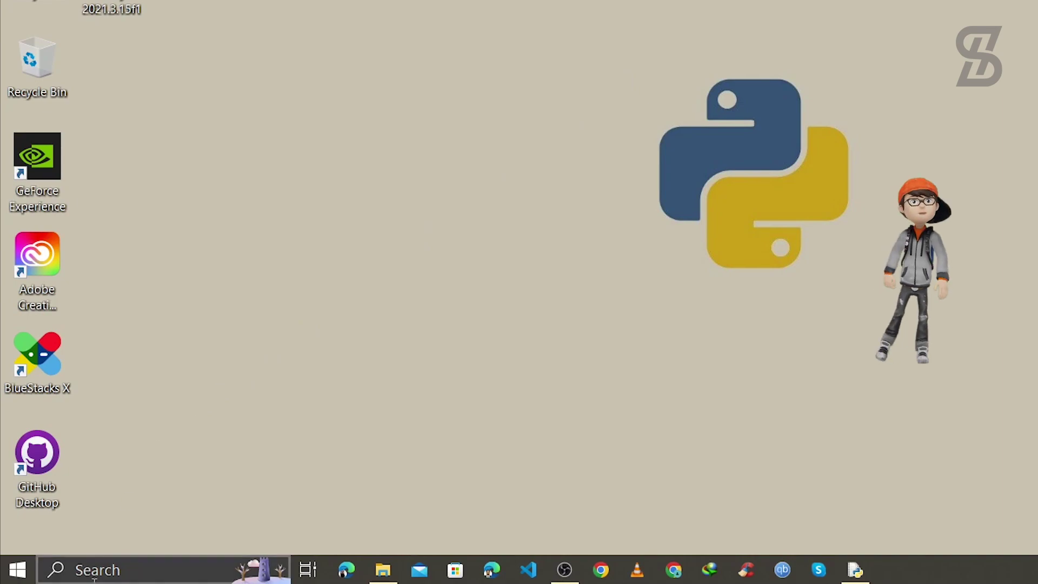
pyautogui.click(98, 576)
pyautogui.write('cmd')
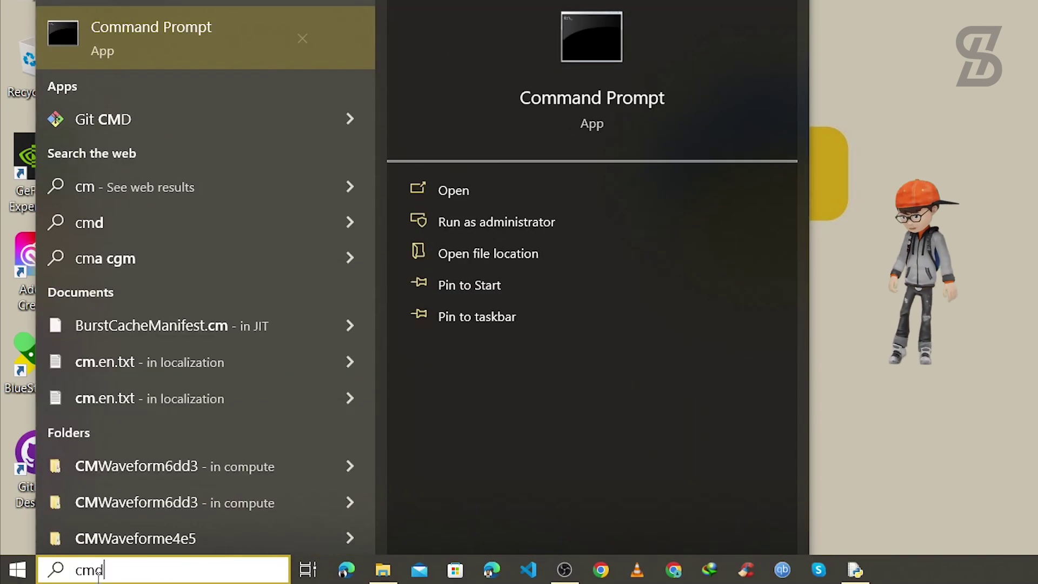
pyautogui.press('Return')
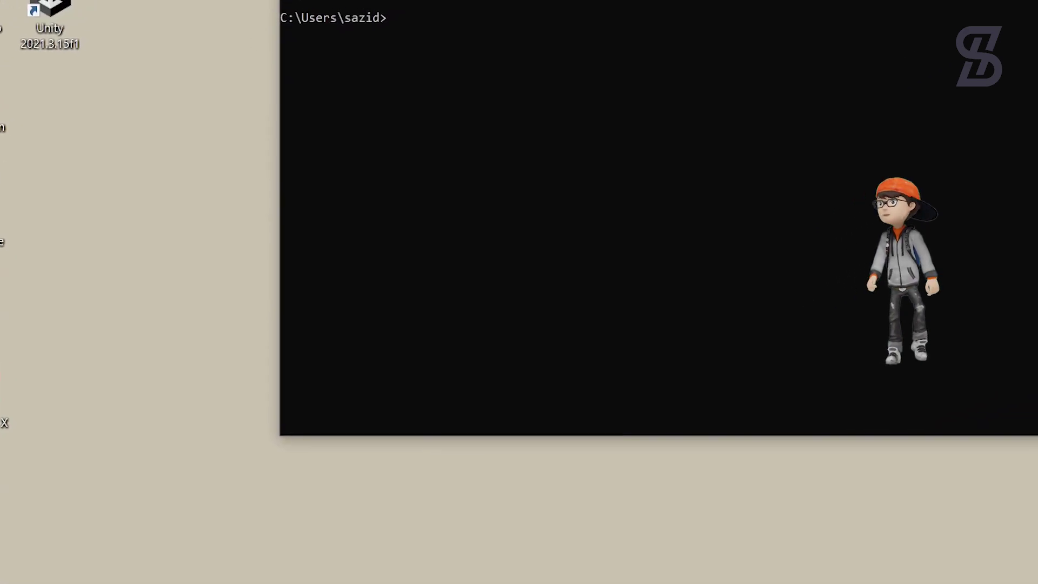
# Run pip install opencv-python, getting opencv-python 4.6.0.66 and numpy 1.24.0, then close the console
pyautogui.write('pip')
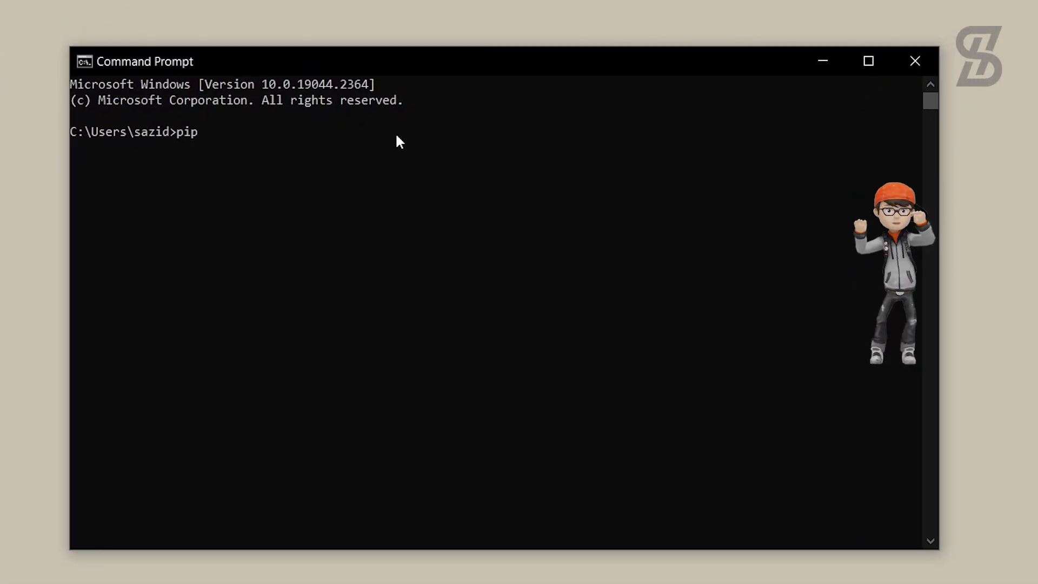
pyautogui.write(' insta')
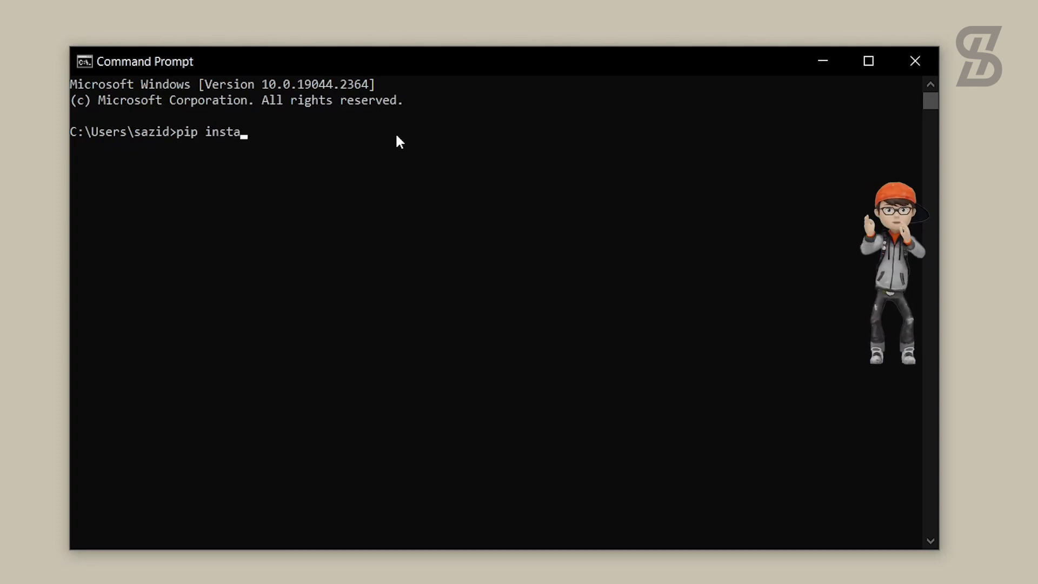
pyautogui.write('ll openc')
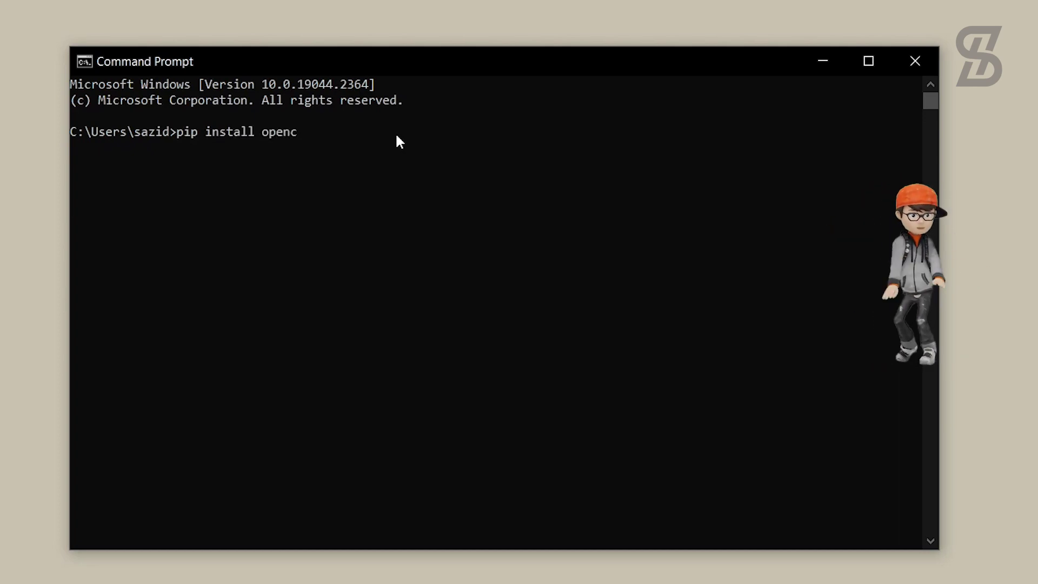
pyautogui.write('v-python')
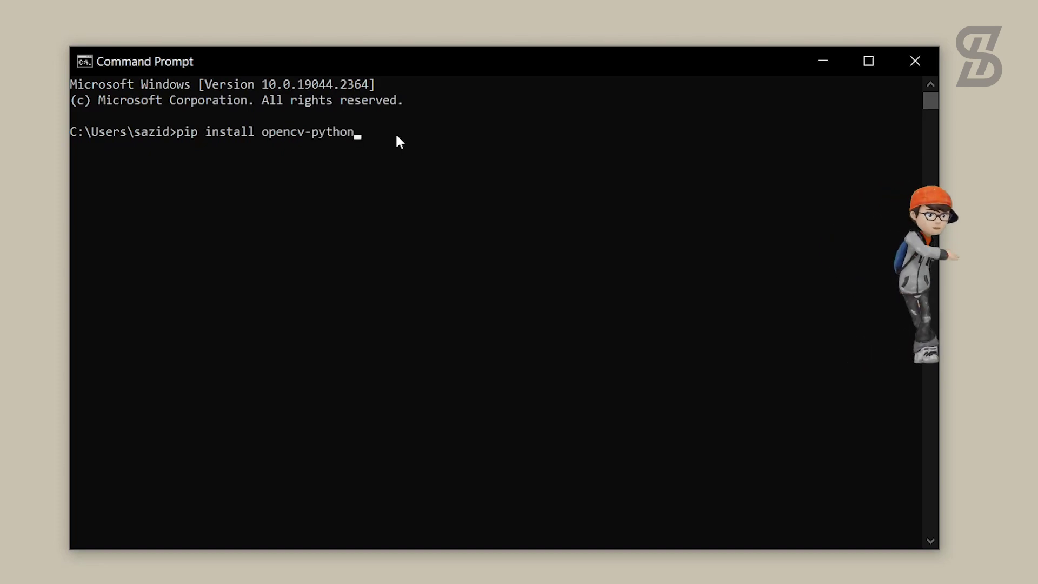
pyautogui.press('Return')
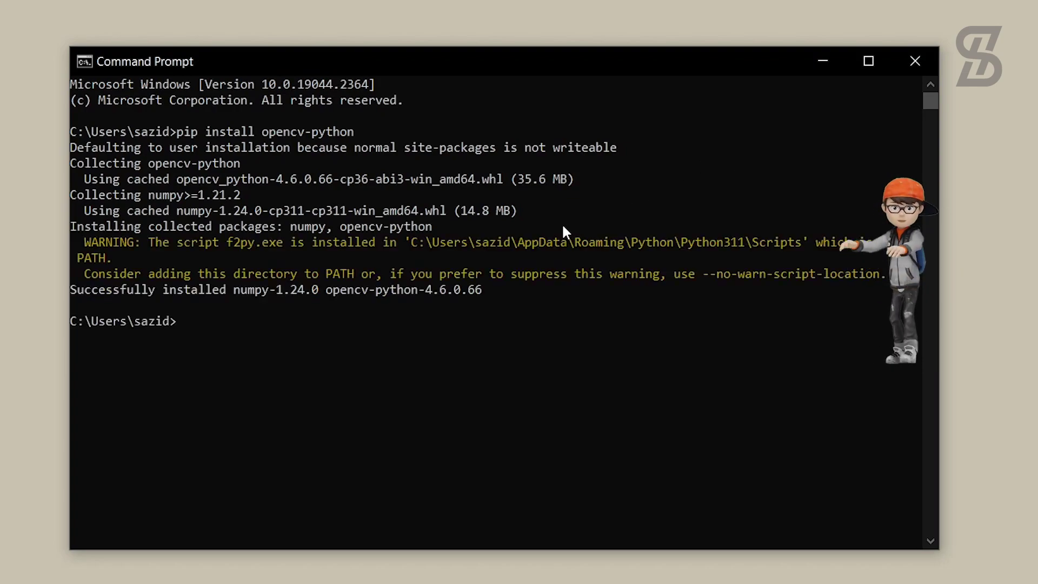
pyautogui.moveTo(326, 291); pyautogui.dragTo(495, 292)
pyautogui.click(222, 321)
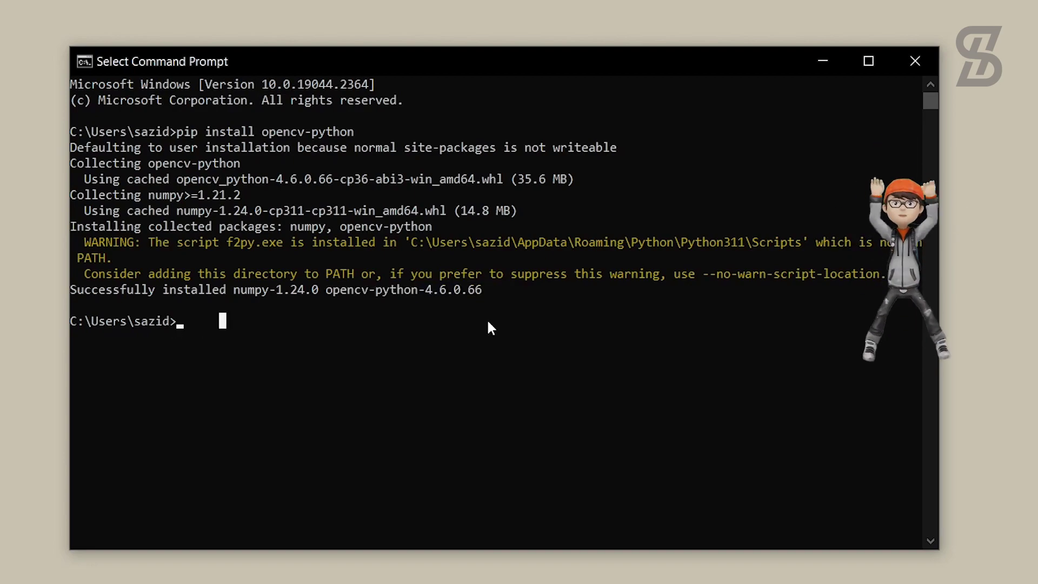
pyautogui.click(915, 61)
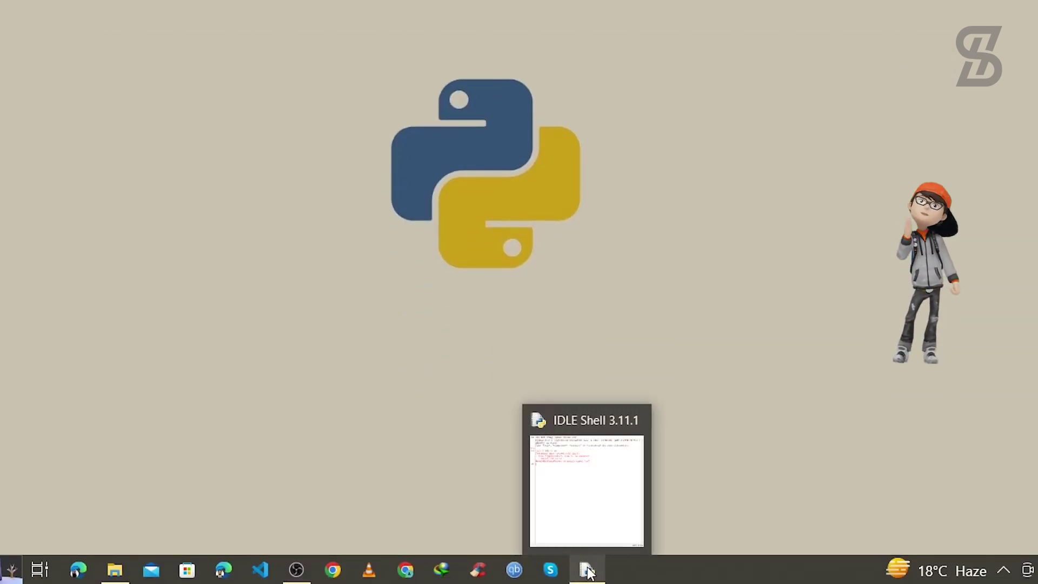
# Restore IDLE Shell and run 'import cv2 as oc' without error
pyautogui.click(588, 571)
pyautogui.press('Return')
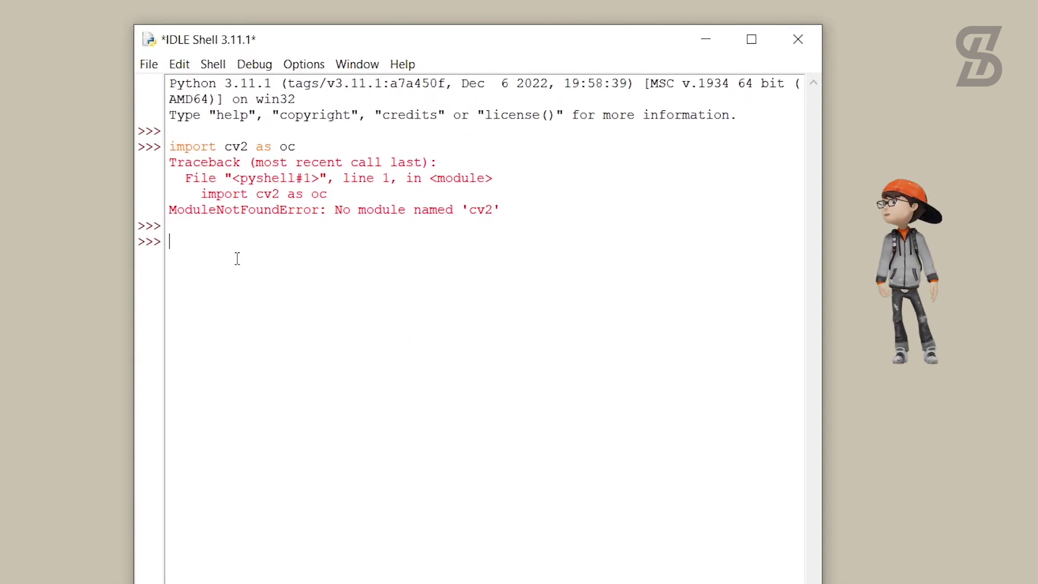
pyautogui.write('import cv2 ')
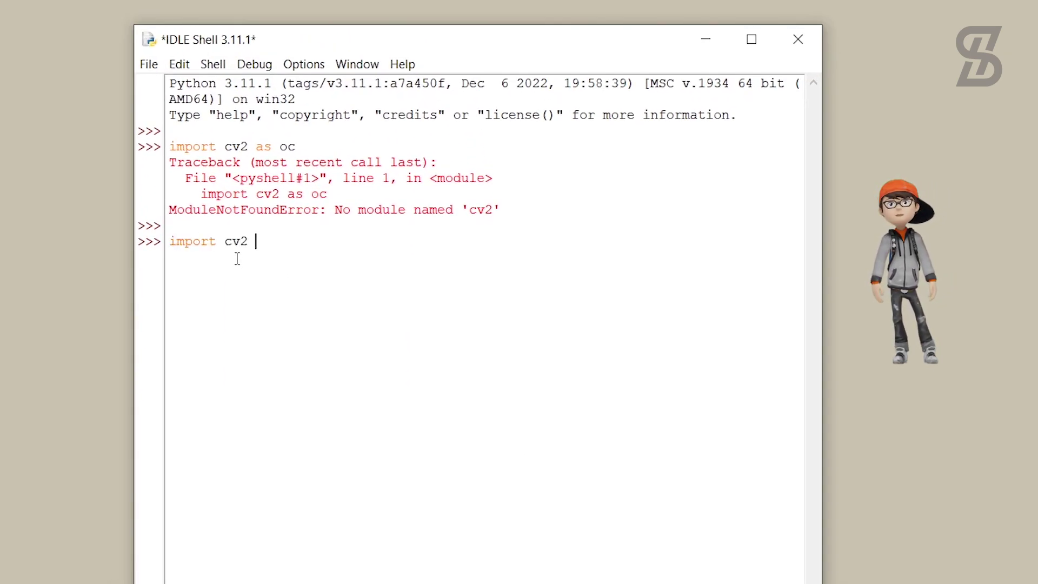
pyautogui.write('as oc')
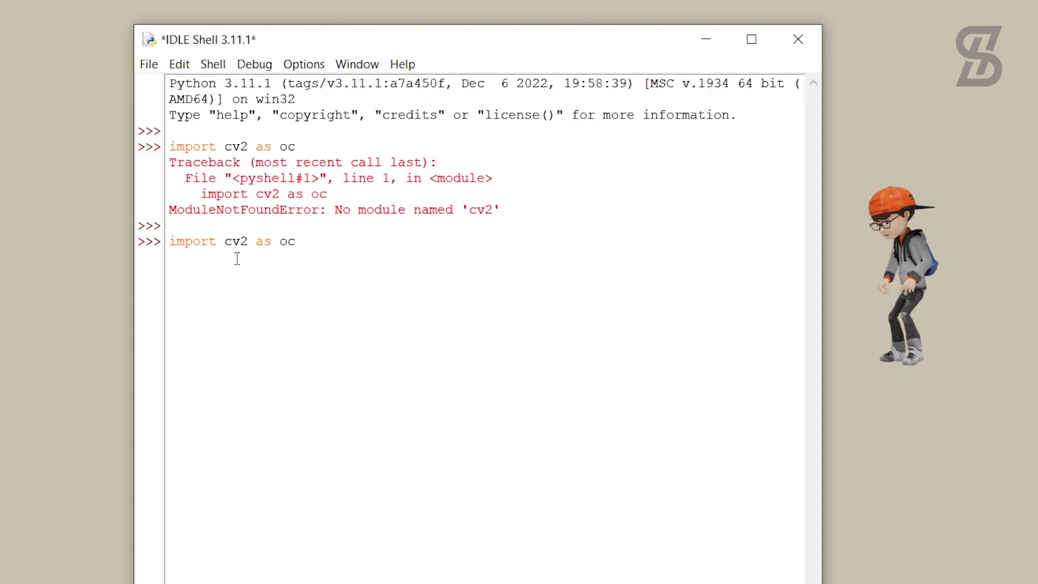
pyautogui.press('Return')
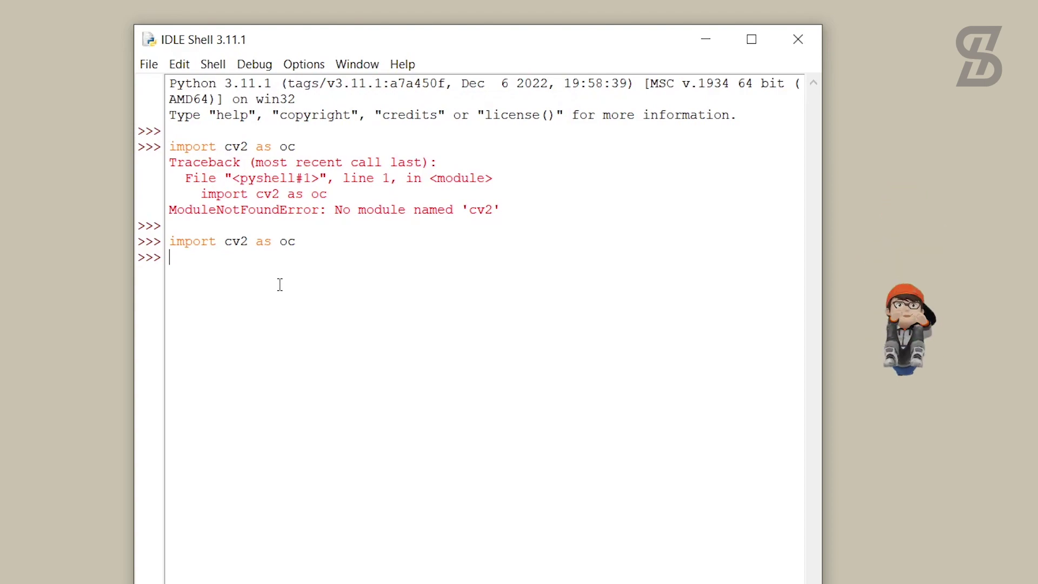
# Run print("OpenCv version: " + oc.__version__), which shows OpenCv version: 4.6.0
pyautogui.write('p')
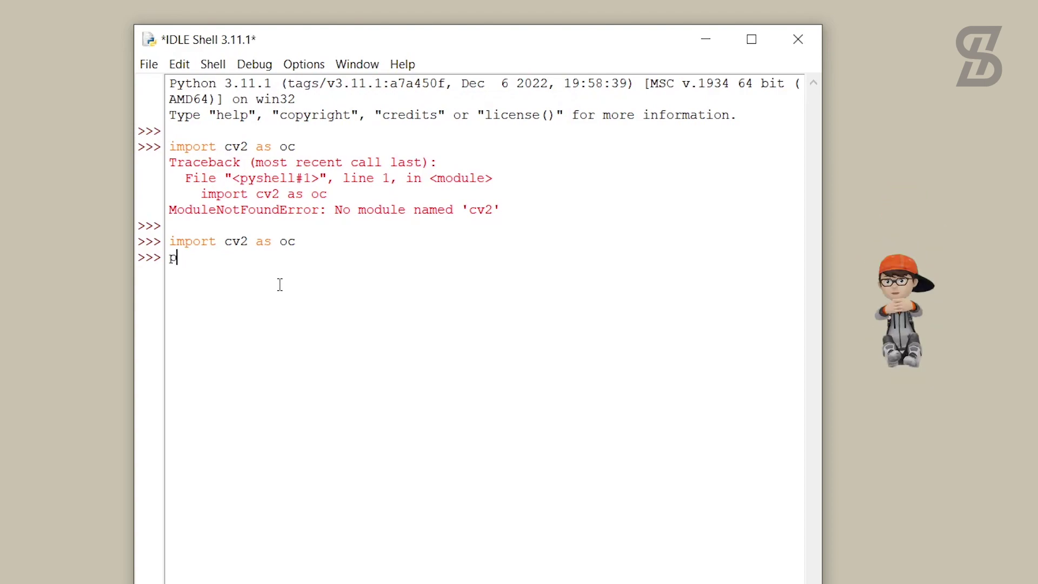
pyautogui.write('rint("OpenCv ")')
pyautogui.press('Left')
pyautogui.press('Left')
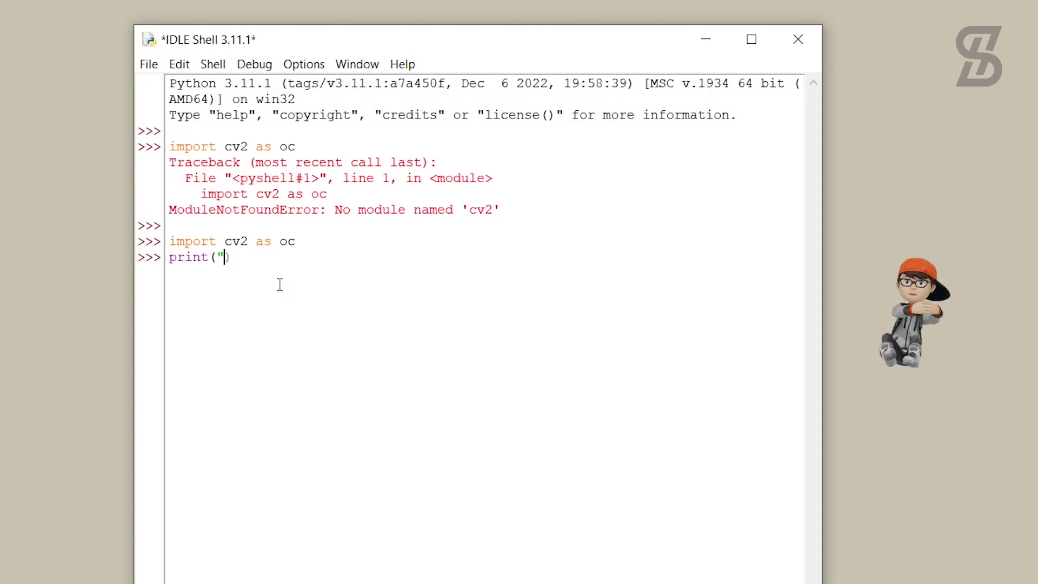
pyautogui.write('OpenCv version:')
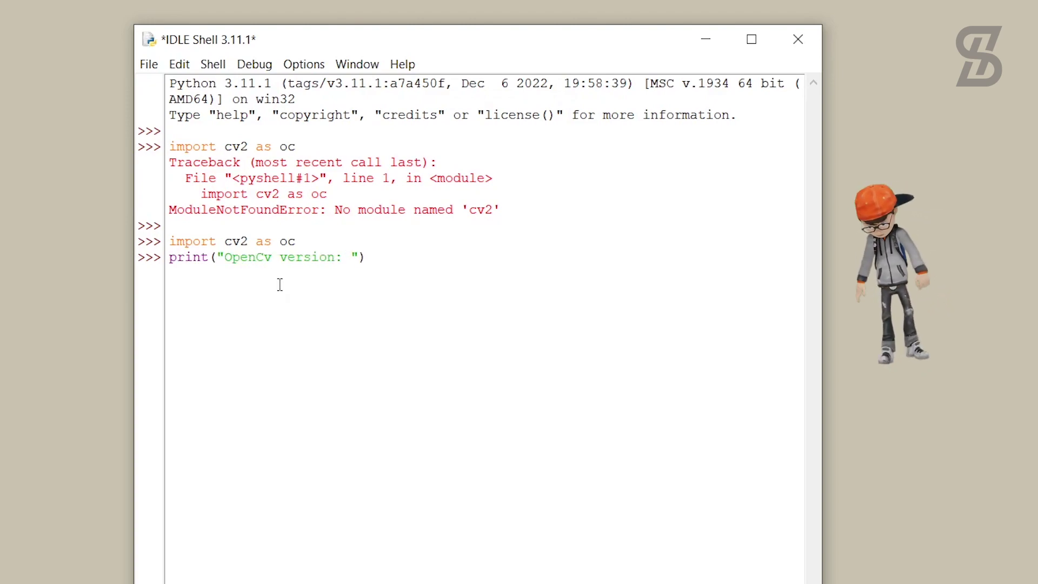
pyautogui.press('Right')
pyautogui.write('+ oc.')
pyautogui.write('__version__')
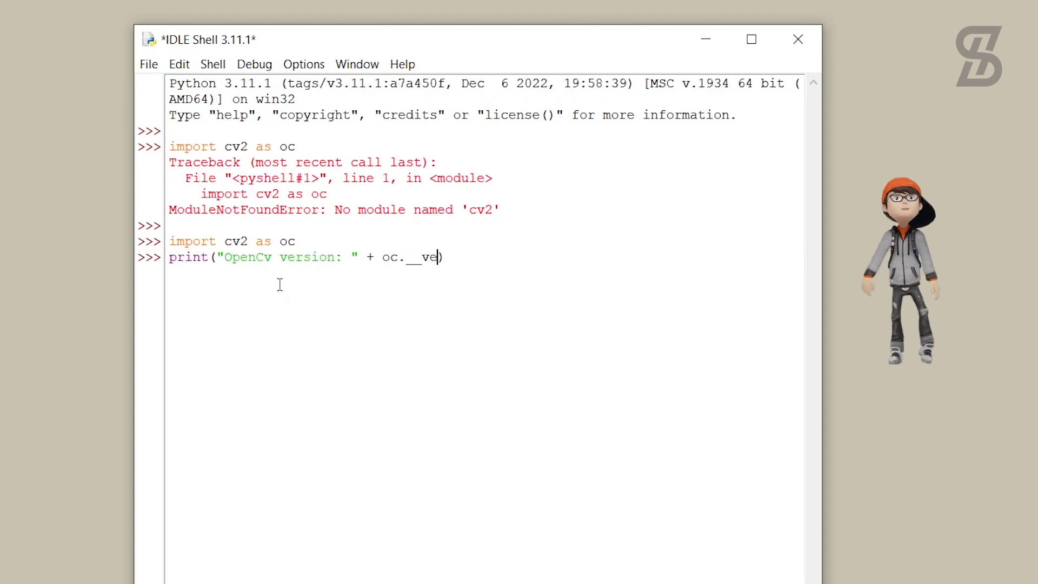
pyautogui.press('Right')
pyautogui.press('Return')
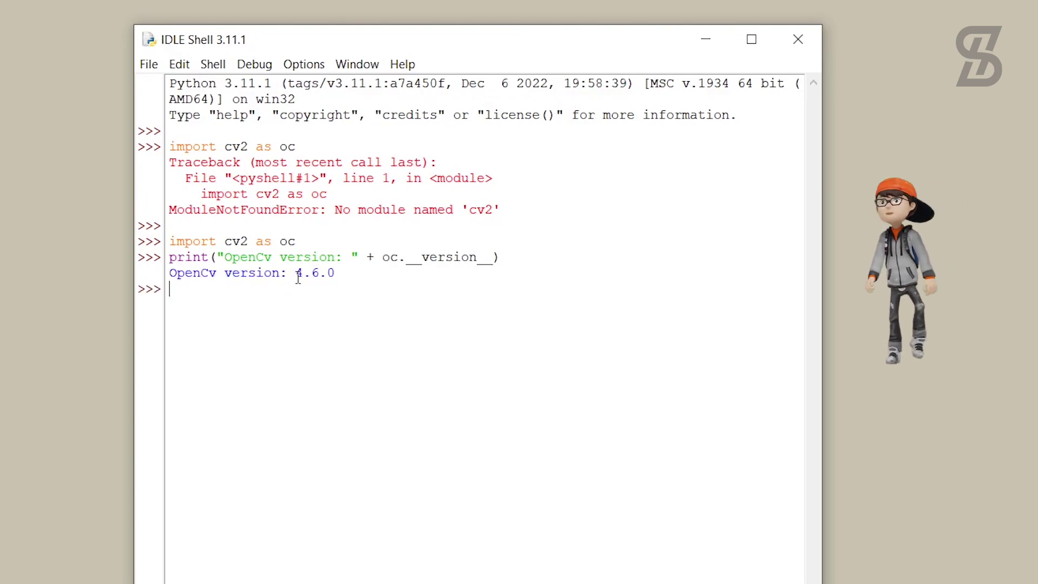
pyautogui.moveTo(298, 276); pyautogui.dragTo(336, 275)
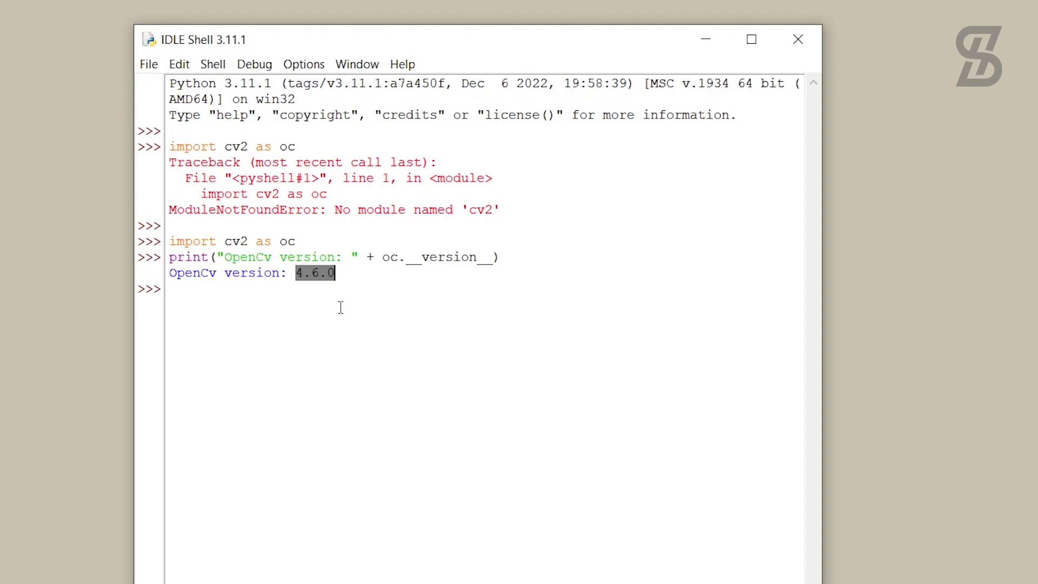